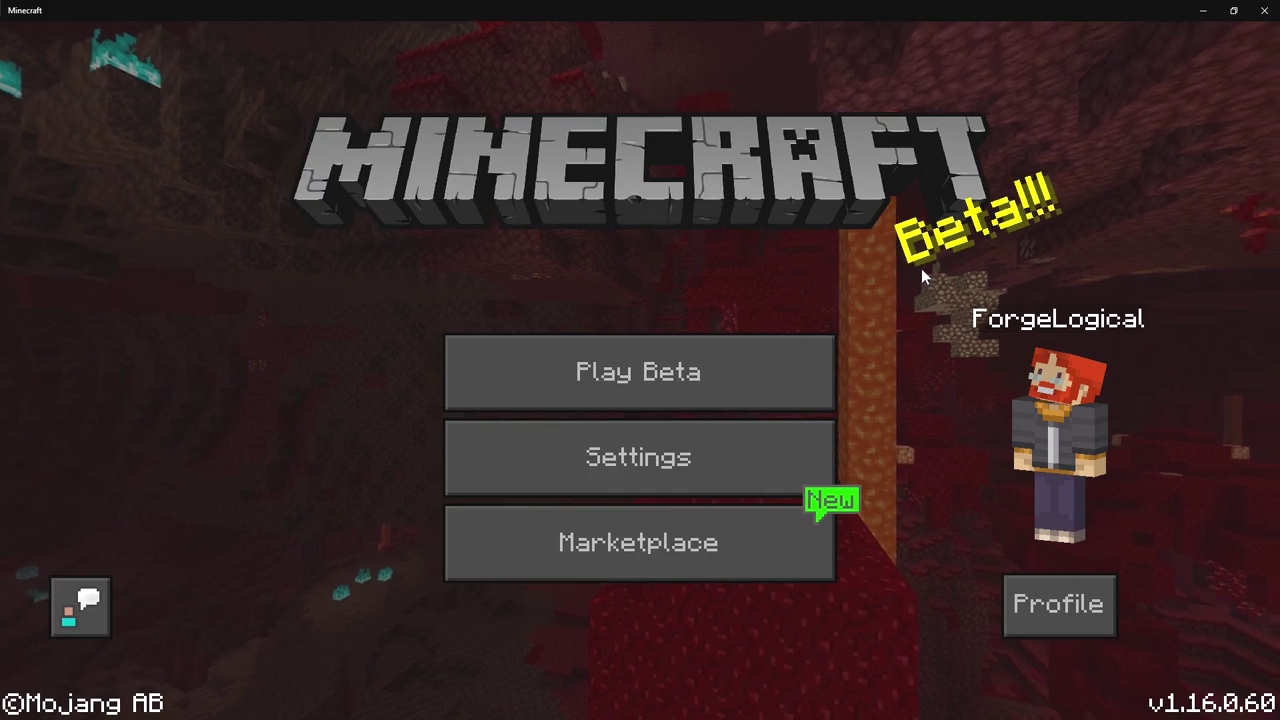
Open Global Resources in Settings and expand the Active resource packs list.
{"action": "left_click", "coordinate": [572, 439]}
{"action": "scroll", "coordinate": [300, 639], "scroll_direction": "down", "scroll_amount": 1}
{"action": "scroll", "coordinate": [300, 639], "scroll_direction": "up", "scroll_amount": 1}
{"action": "scroll", "coordinate": [300, 639], "scroll_direction": "down", "scroll_amount": 1}
{"action": "left_click", "coordinate": [250, 680]}
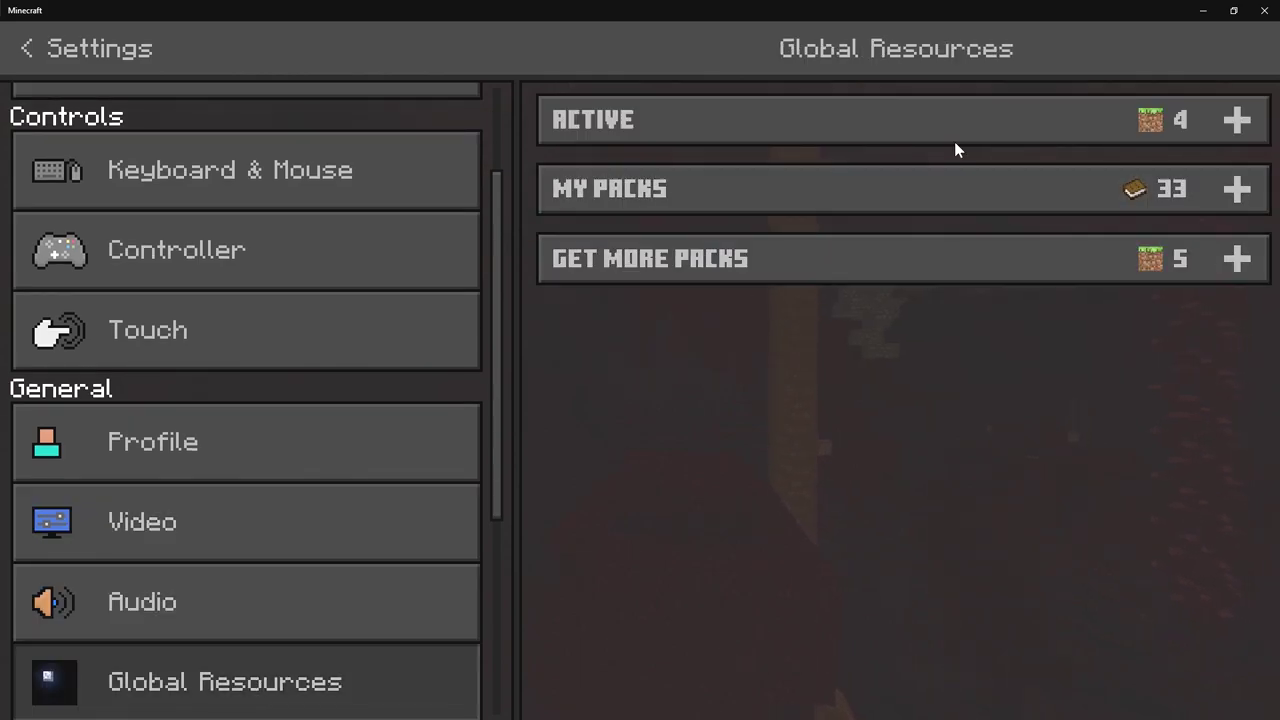
{"action": "left_click", "coordinate": [983, 121]}
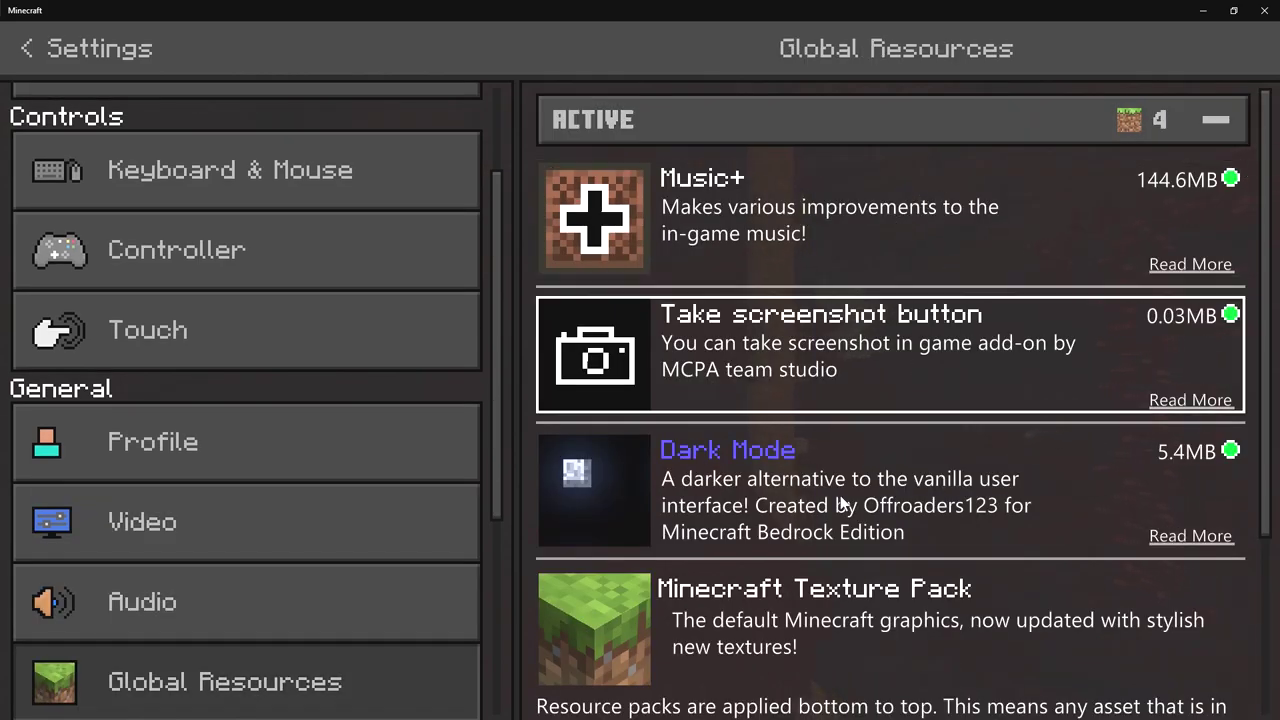
Set the Music+ pack's Mode slider to Custom Music in its settings.
{"action": "left_click", "coordinate": [785, 233]}
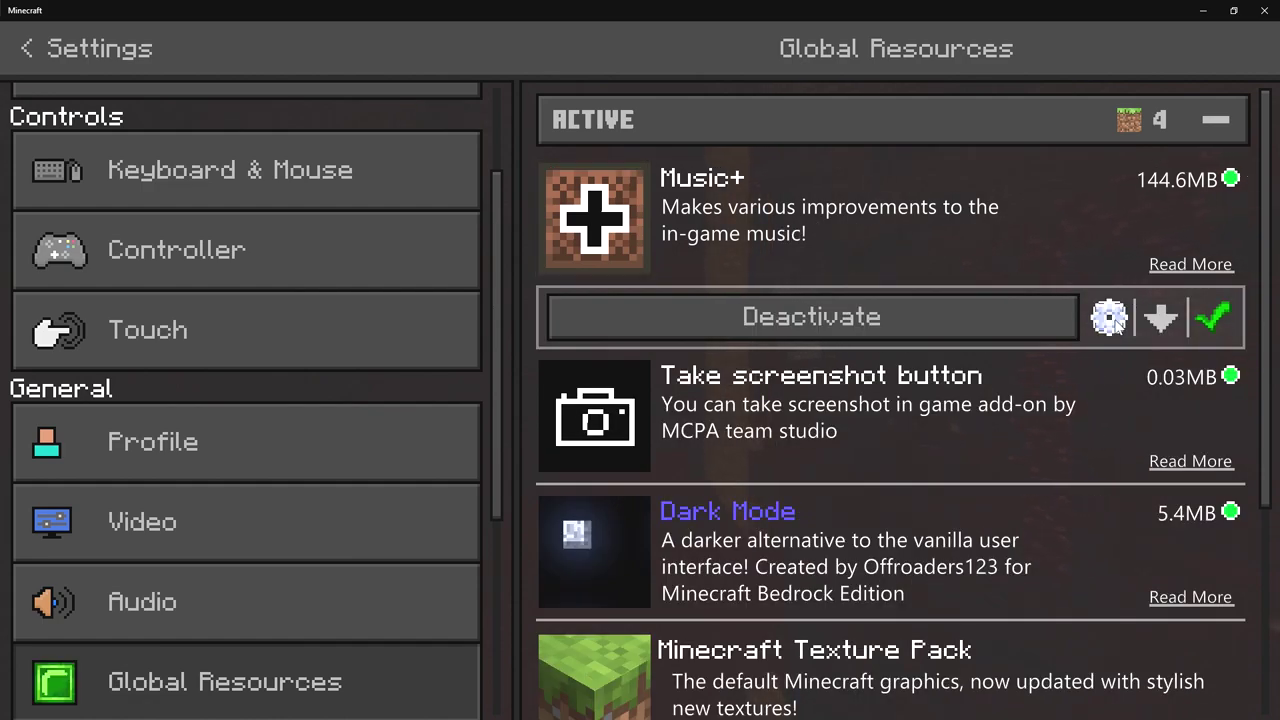
{"action": "left_click", "coordinate": [1110, 318]}
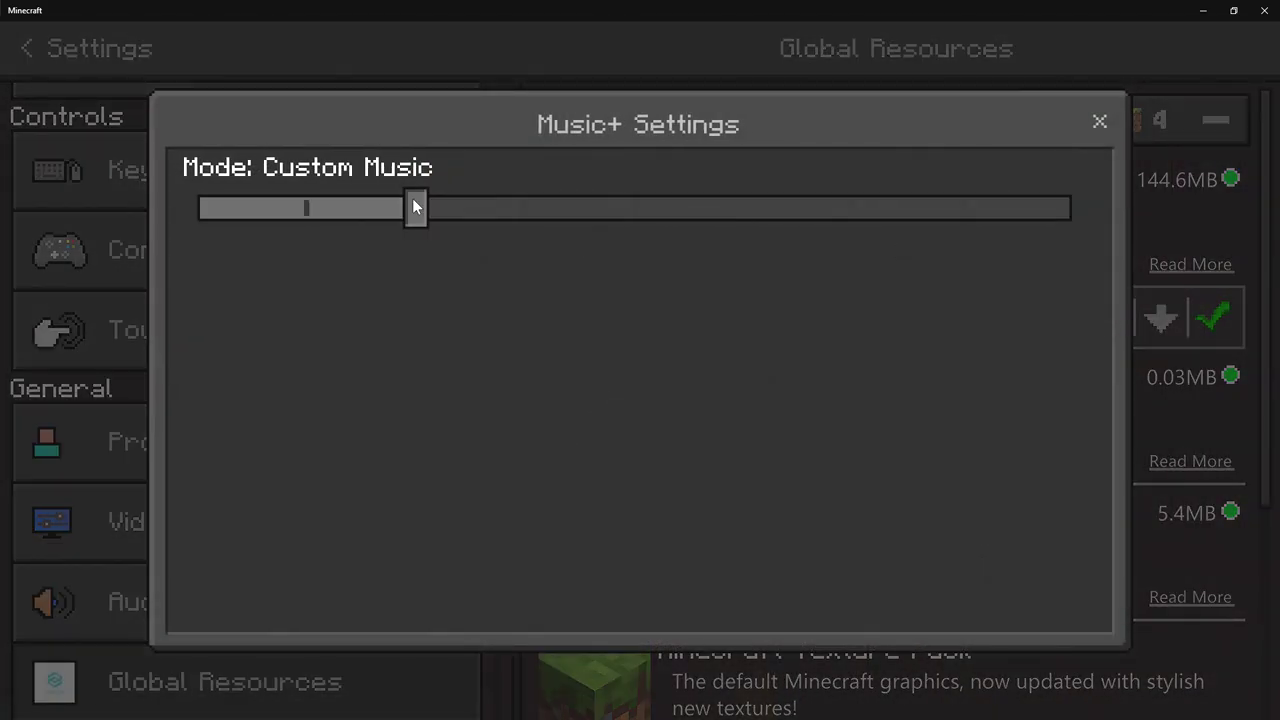
{"action": "left_click_drag", "start_coordinate": [412, 201], "coordinate": [457, 205]}
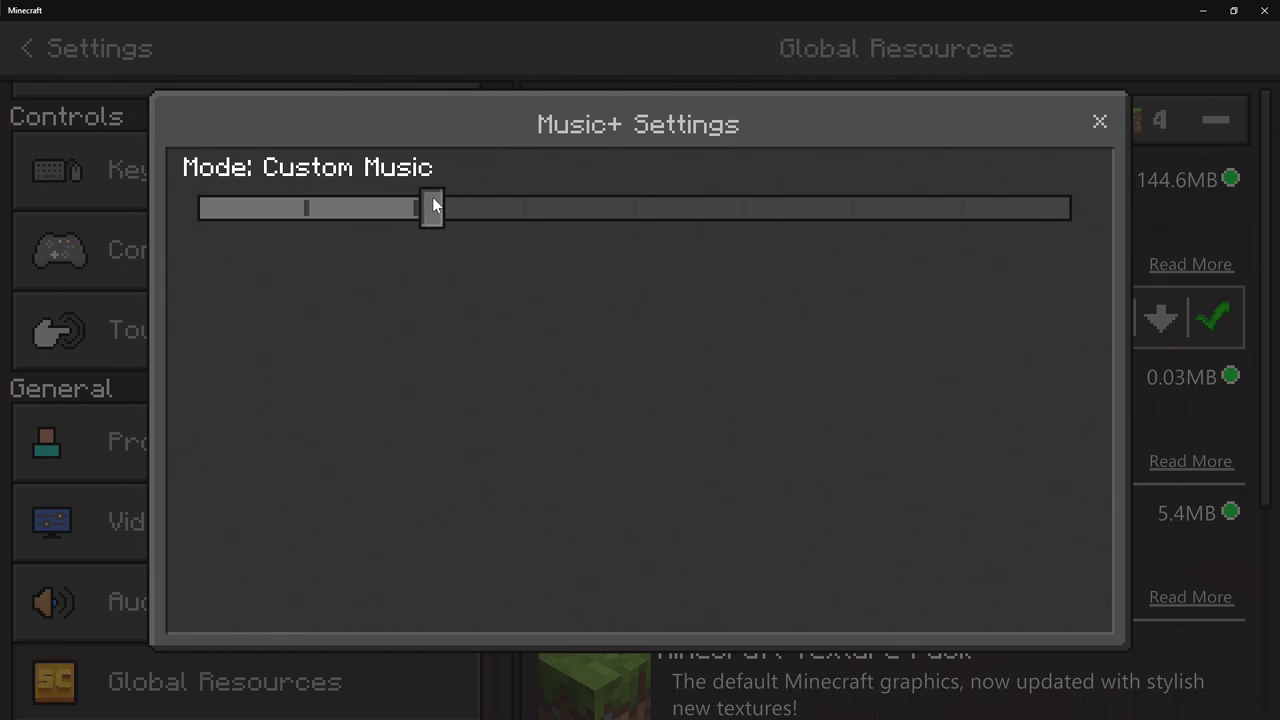
{"action": "left_click", "coordinate": [1100, 122]}
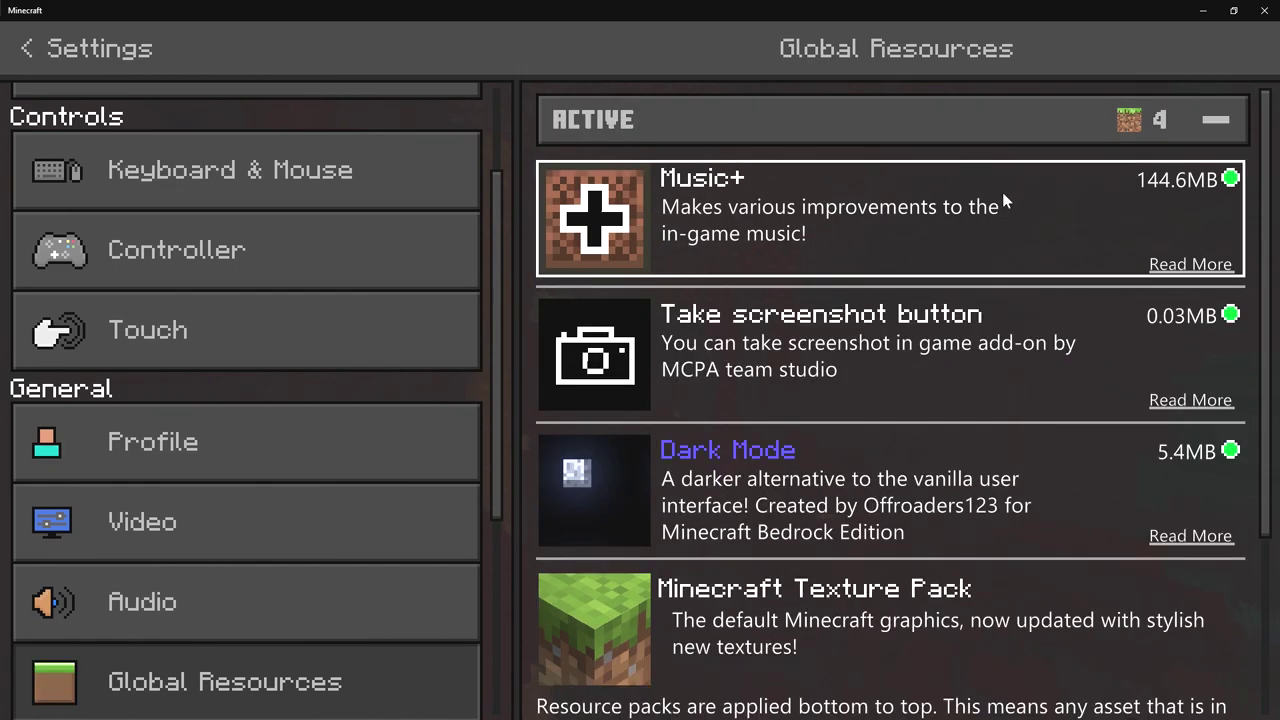
Return to the title screen and select custom1–custom4.ogg in the maximized Music+ folder.
{"action": "key", "text": "Escape"}
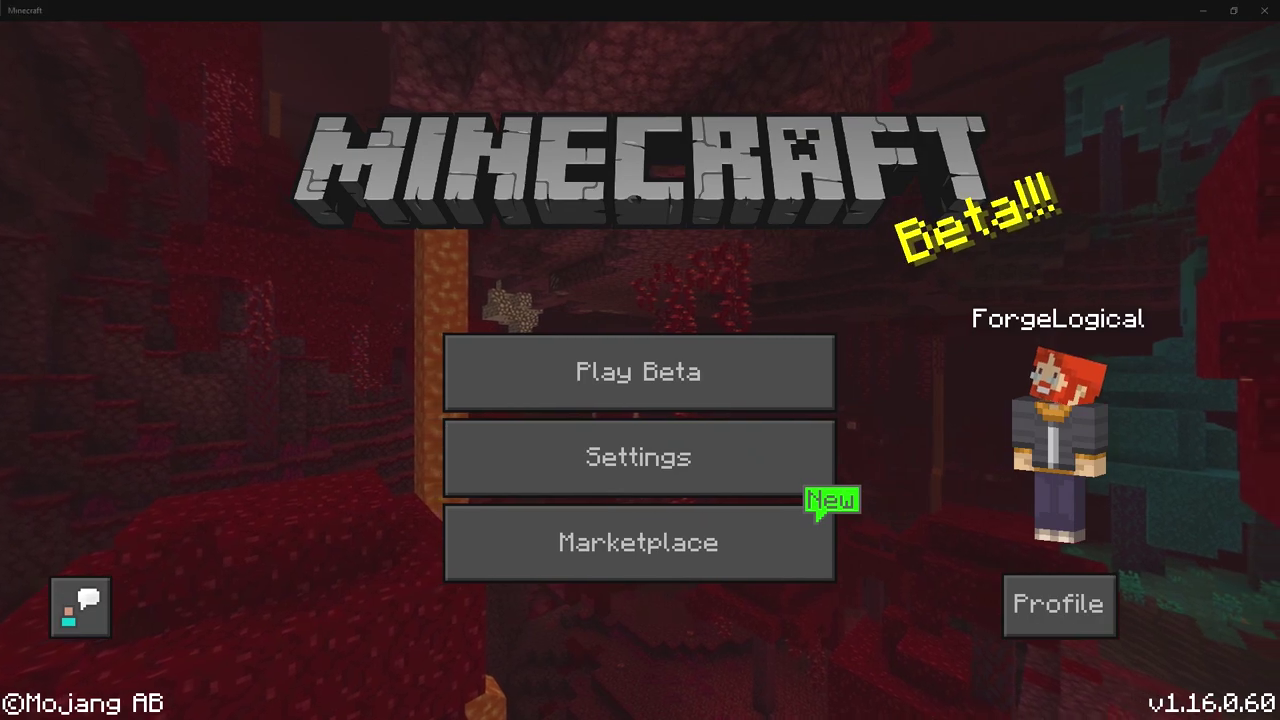
{"action": "key", "text": "alt+Tab"}
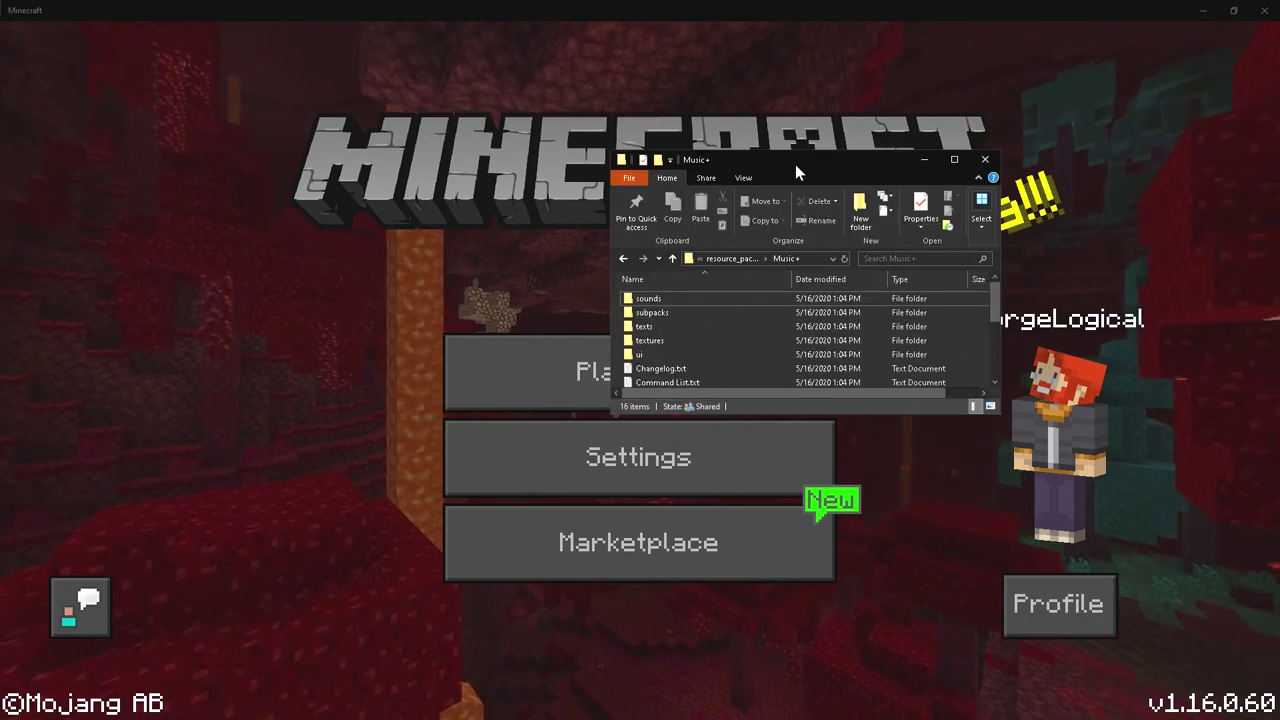
{"action": "double_click", "coordinate": [795, 164]}
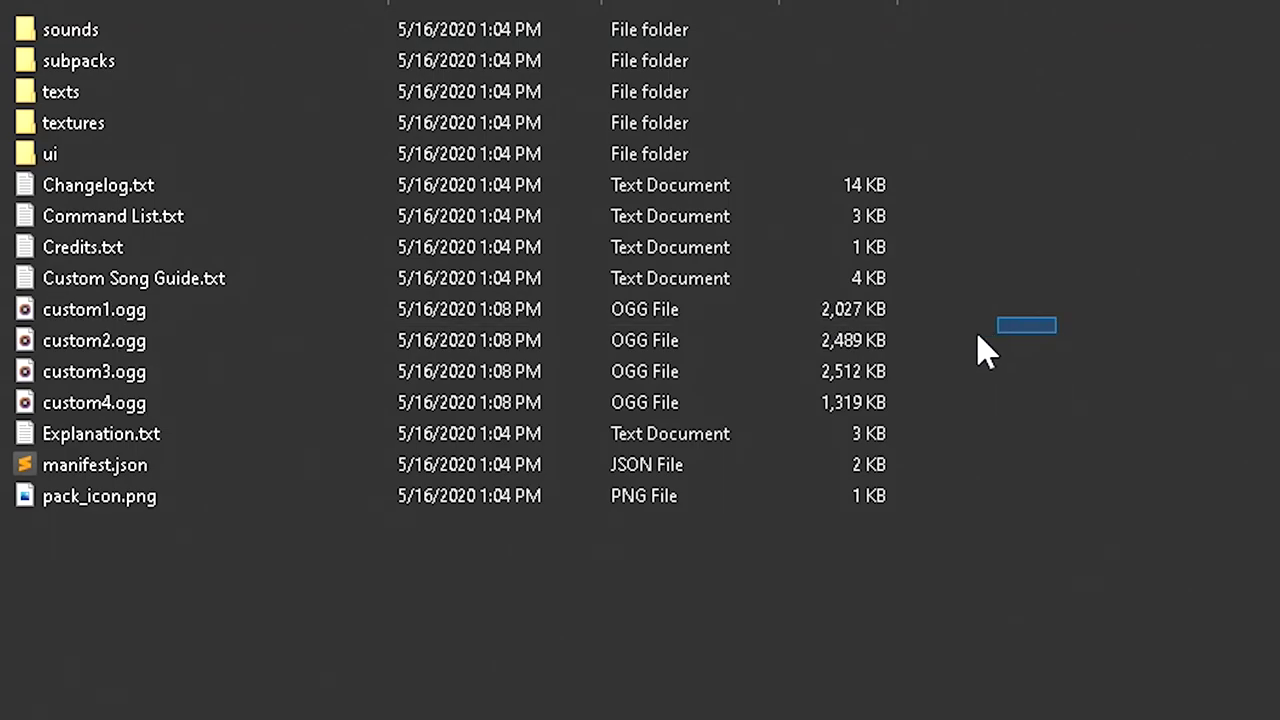
{"action": "left_click_drag", "start_coordinate": [978, 337], "coordinate": [500, 406]}
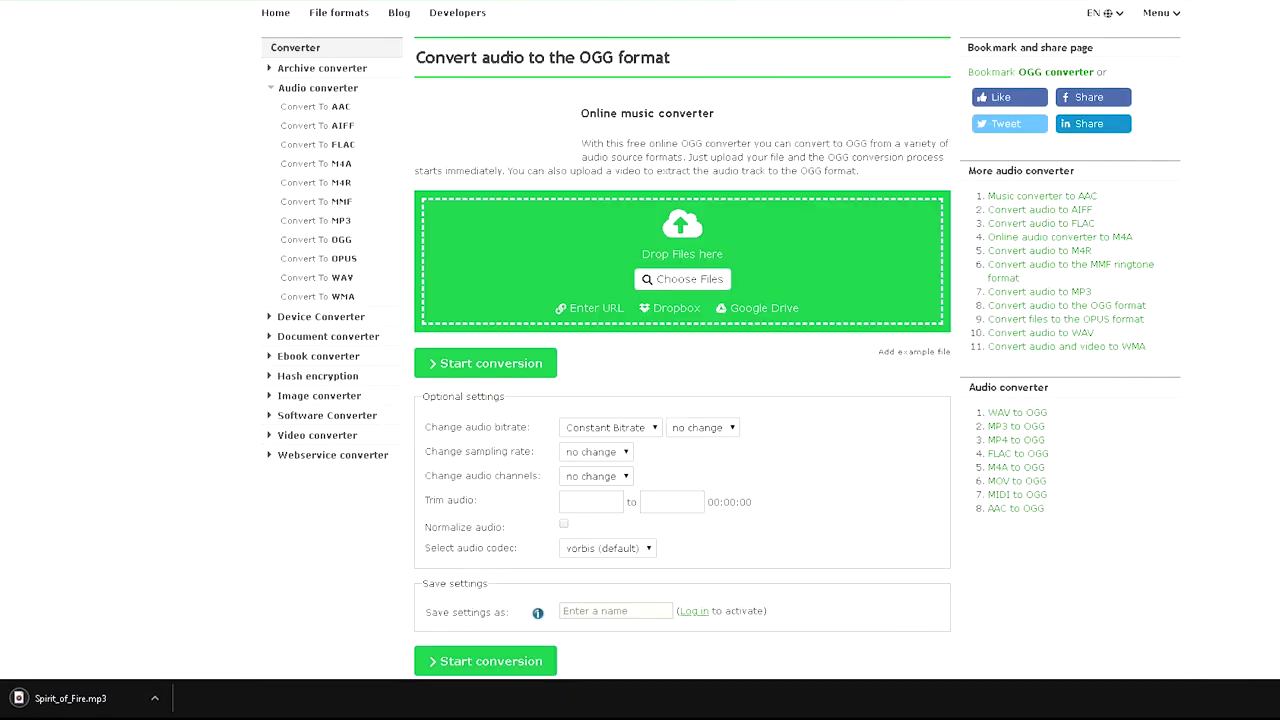
Convert Spirit_of_Fire.mp3 to OGG and save it in the Music+ folder as custom5.ogg.
{"action": "left_click_drag", "start_coordinate": [45, 698], "coordinate": [726, 287]}
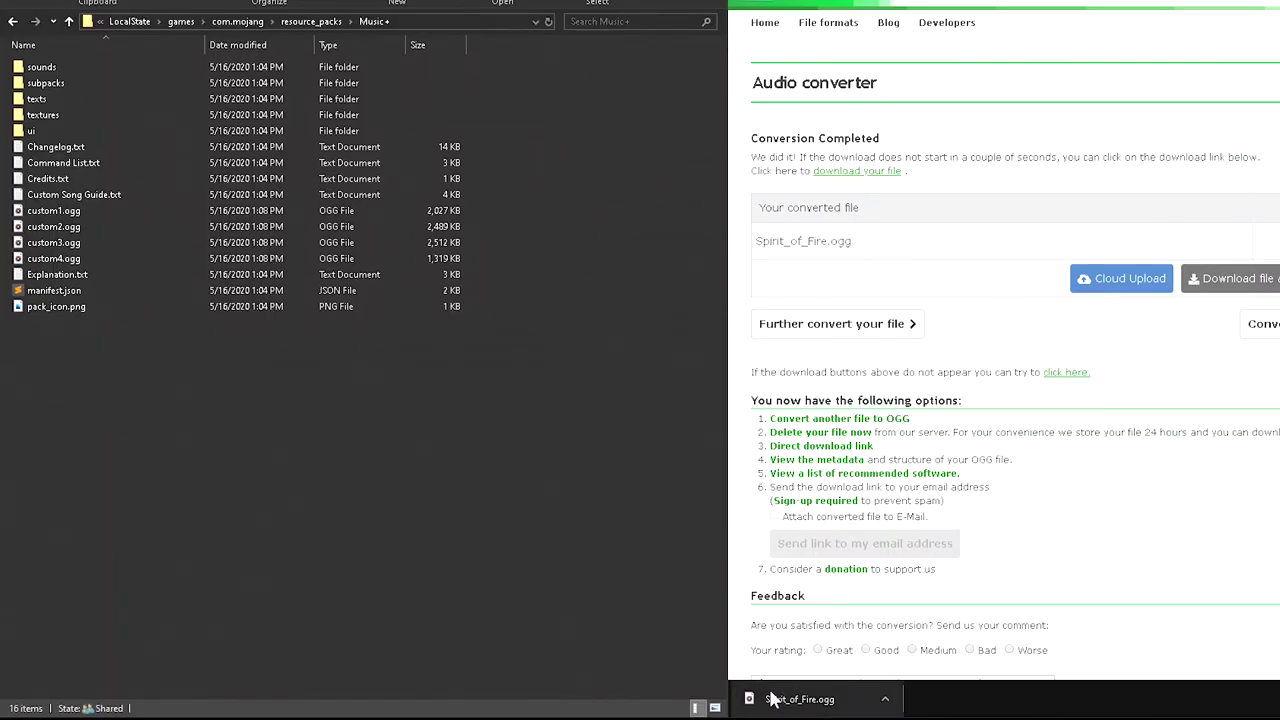
{"action": "left_click_drag", "start_coordinate": [790, 699], "coordinate": [231, 403]}
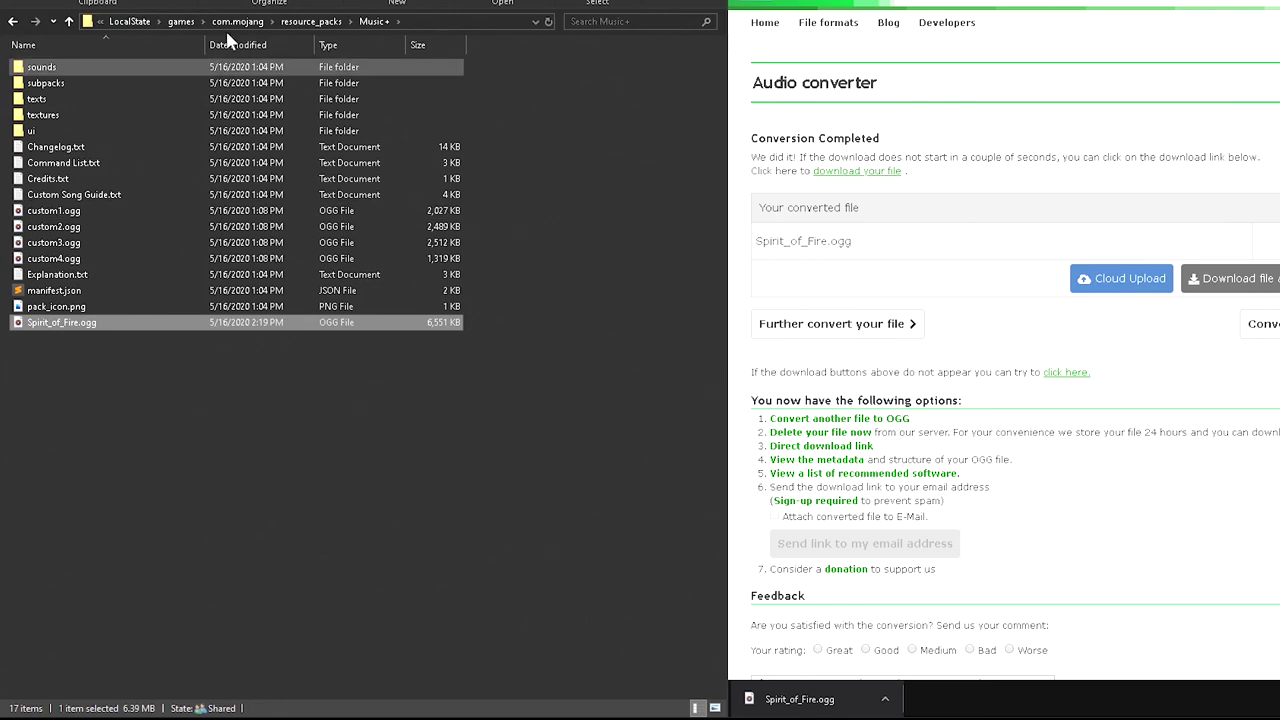
{"action": "key", "text": "F2"}
{"action": "type", "text": "custom5"}
{"action": "key", "text": "Return"}
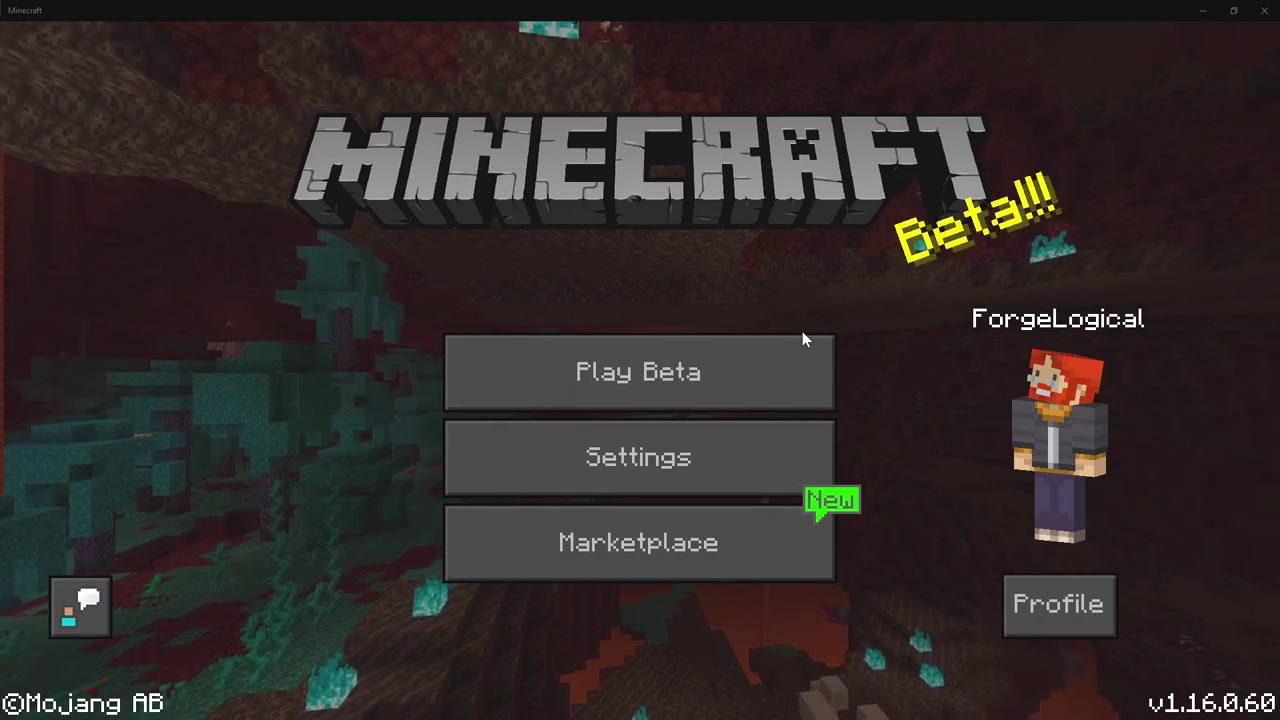
Load the Coastal Village world from Play Beta, walk briefly, and open its in-game Settings.
{"action": "left_click", "coordinate": [716, 366]}
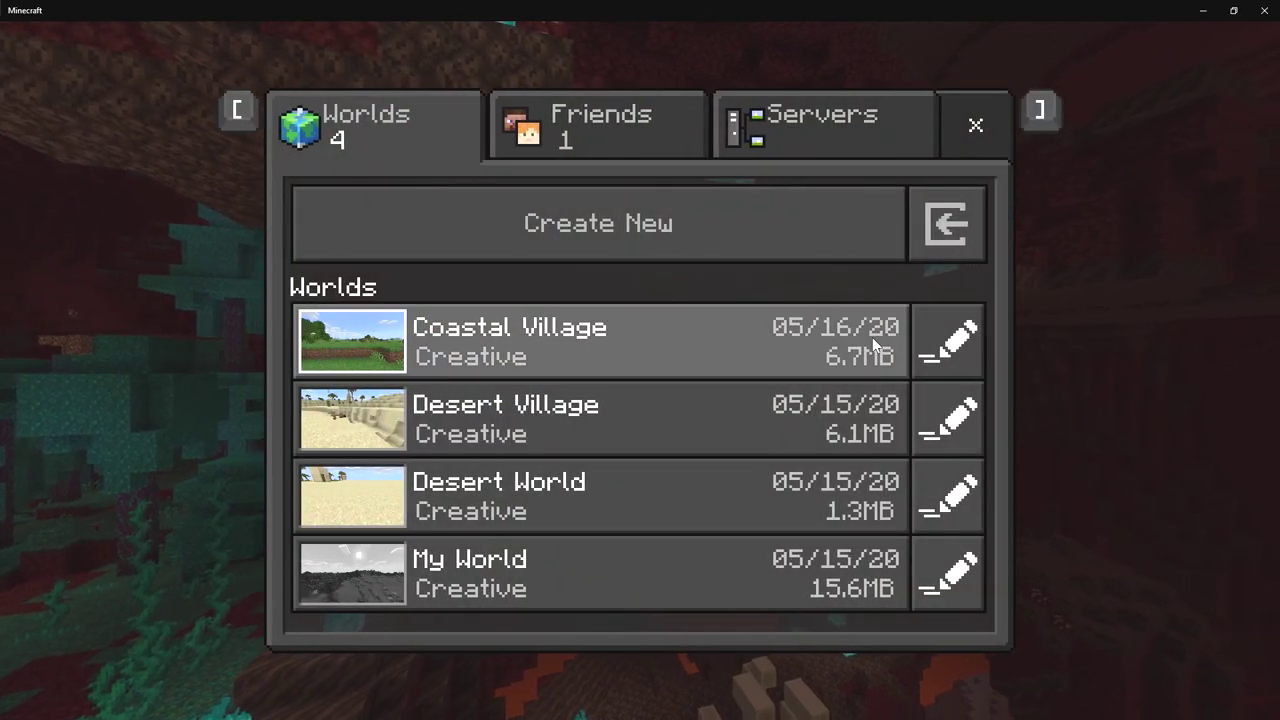
{"action": "left_click", "coordinate": [872, 342]}
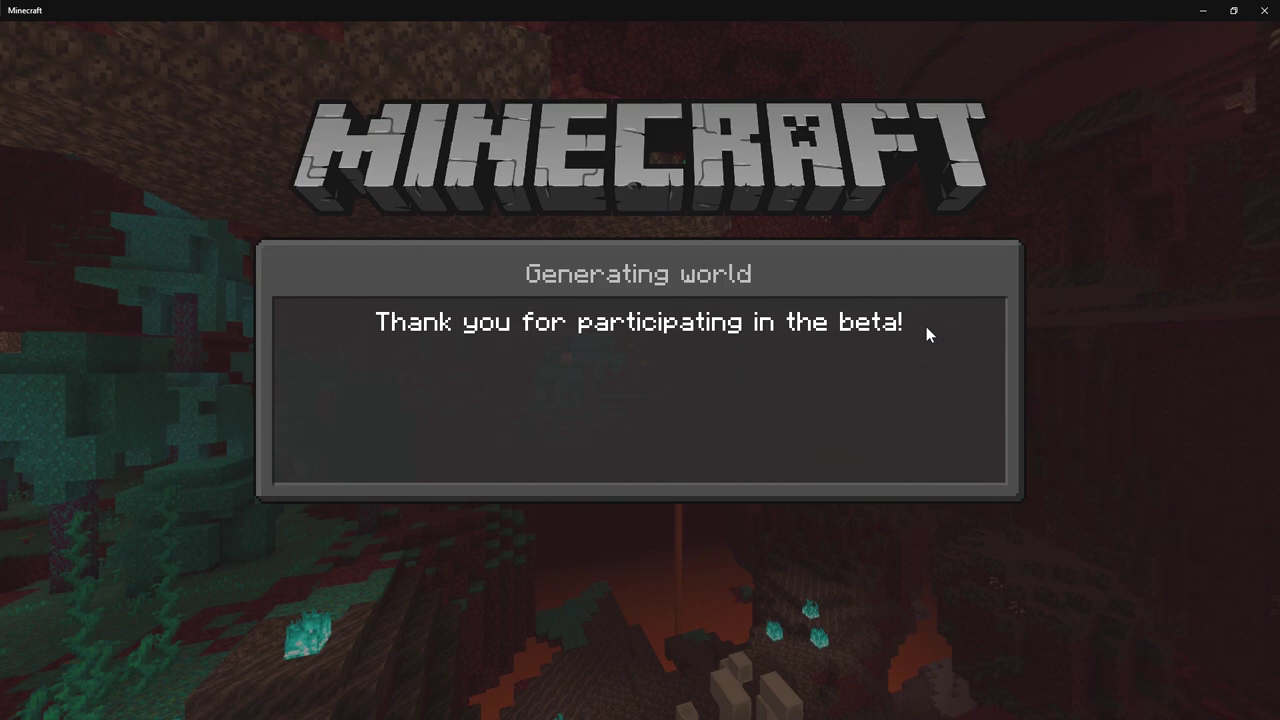
{"action": "key", "text": "w"}
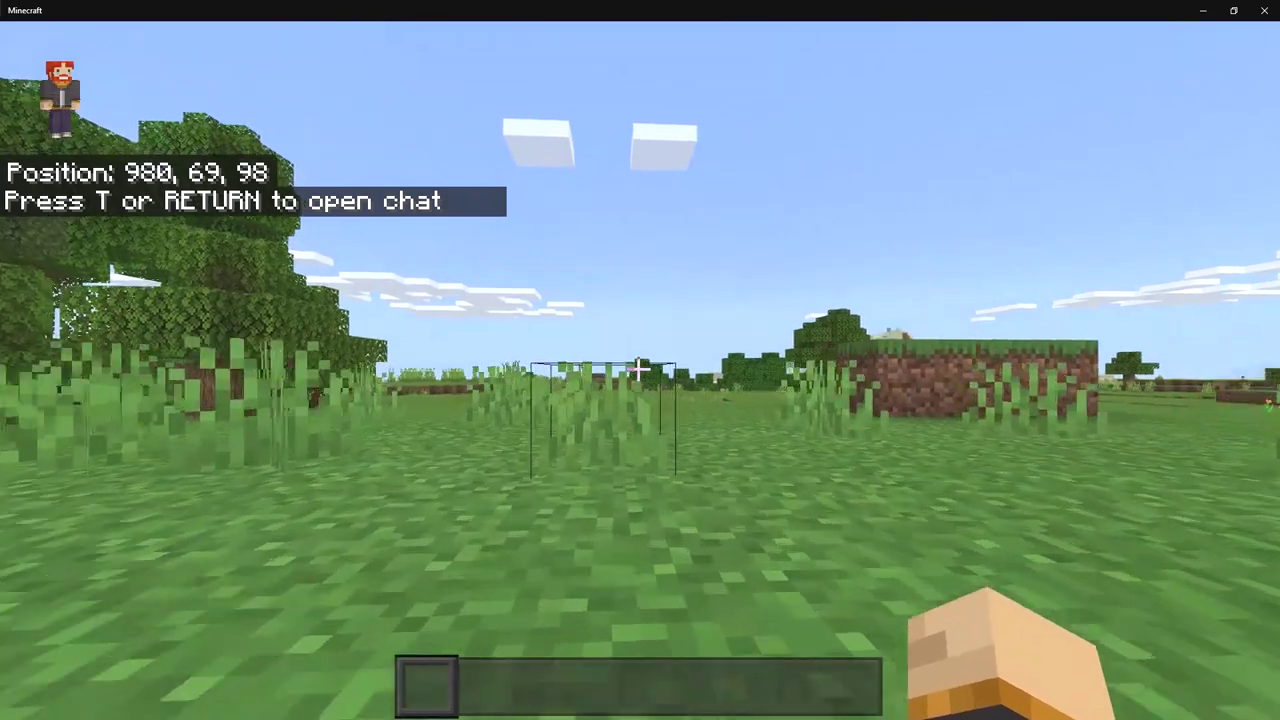
{"action": "key", "text": "Escape"}
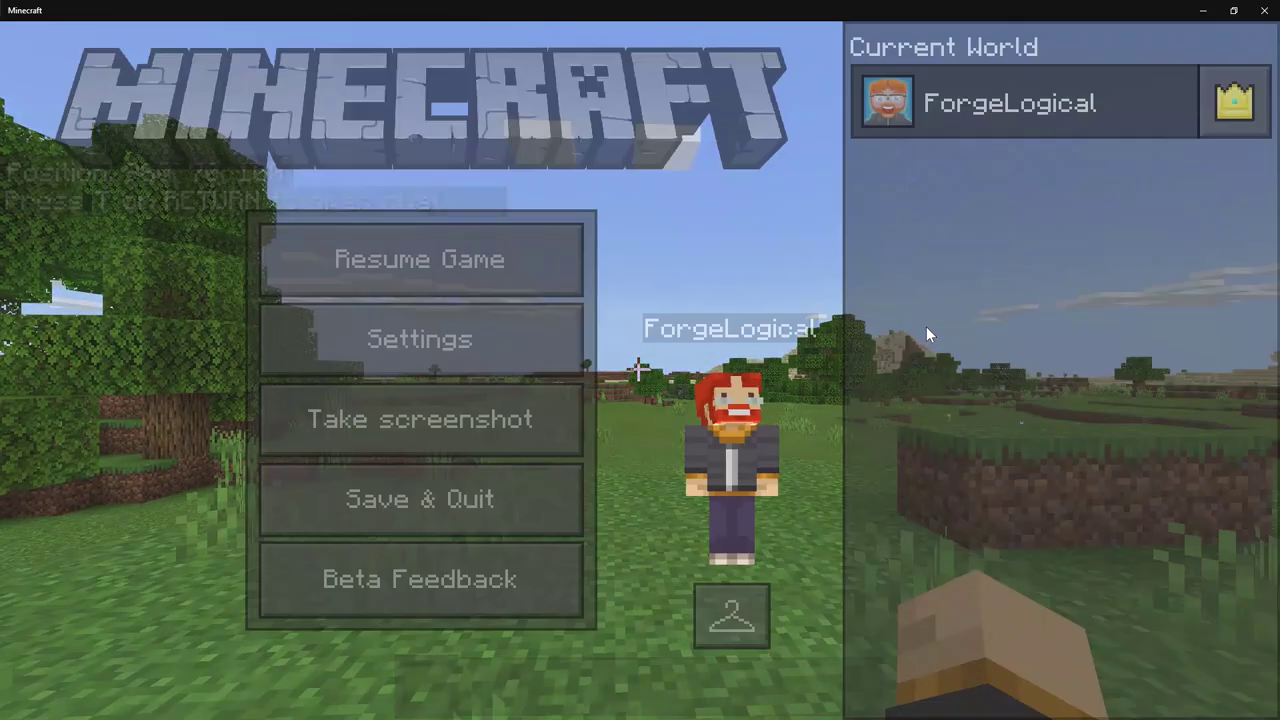
{"action": "key", "text": "Escape"}
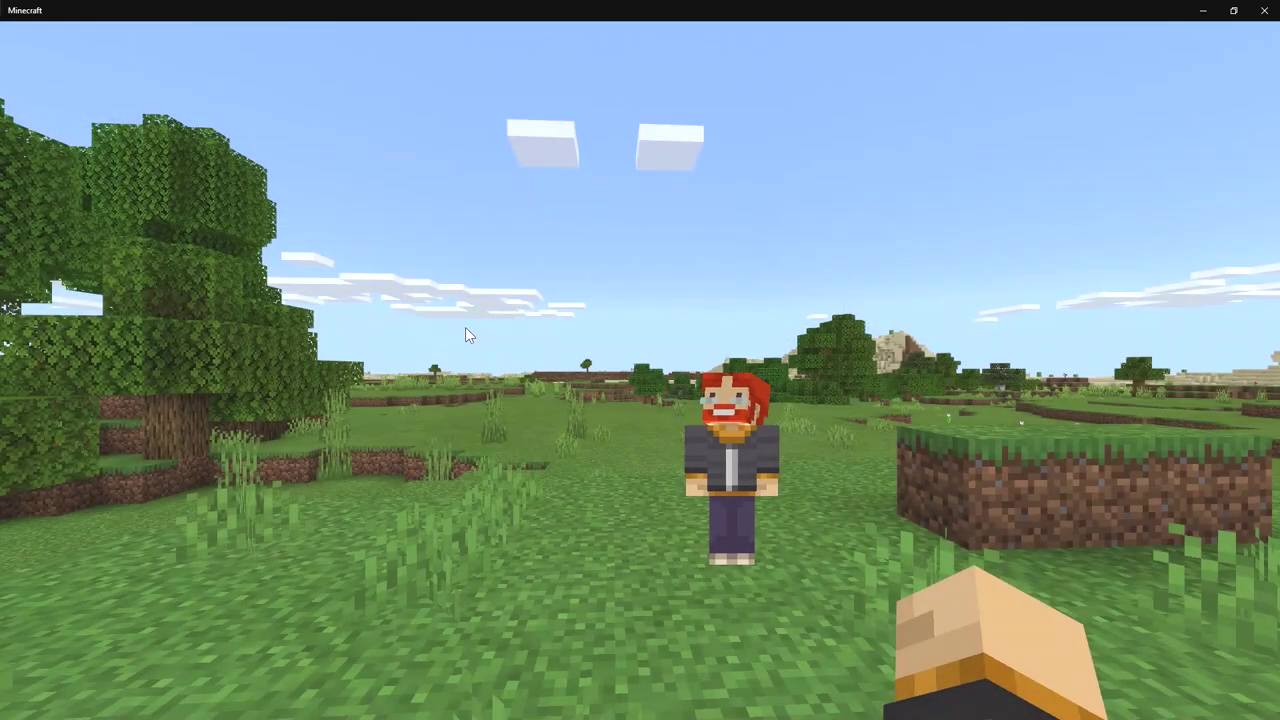
{"action": "key", "text": "Escape"}
{"action": "left_click", "coordinate": [102, 286]}
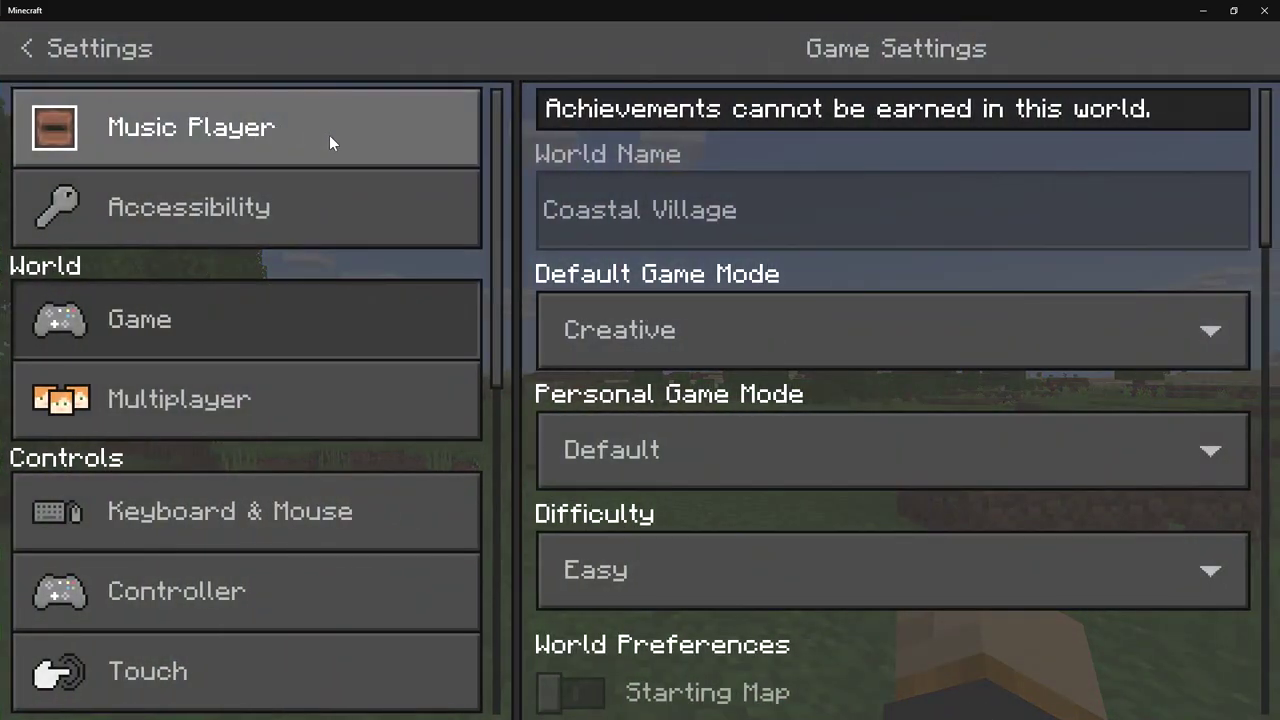
Turn on Show Custom Songs in Music Player and browse Random Custom Song and Custom Song 1 onward.
{"action": "left_click", "coordinate": [344, 140]}
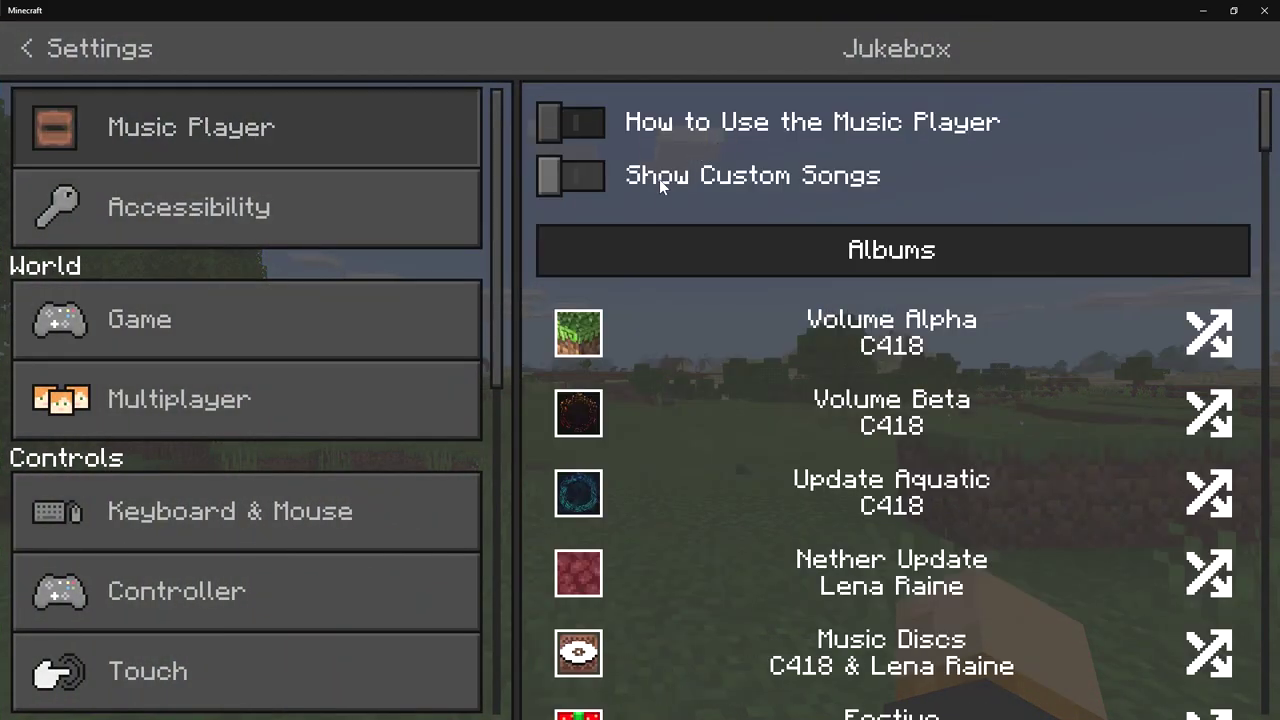
{"action": "left_click", "coordinate": [783, 182]}
{"action": "scroll", "coordinate": [913, 368], "scroll_direction": "down", "scroll_amount": 5}
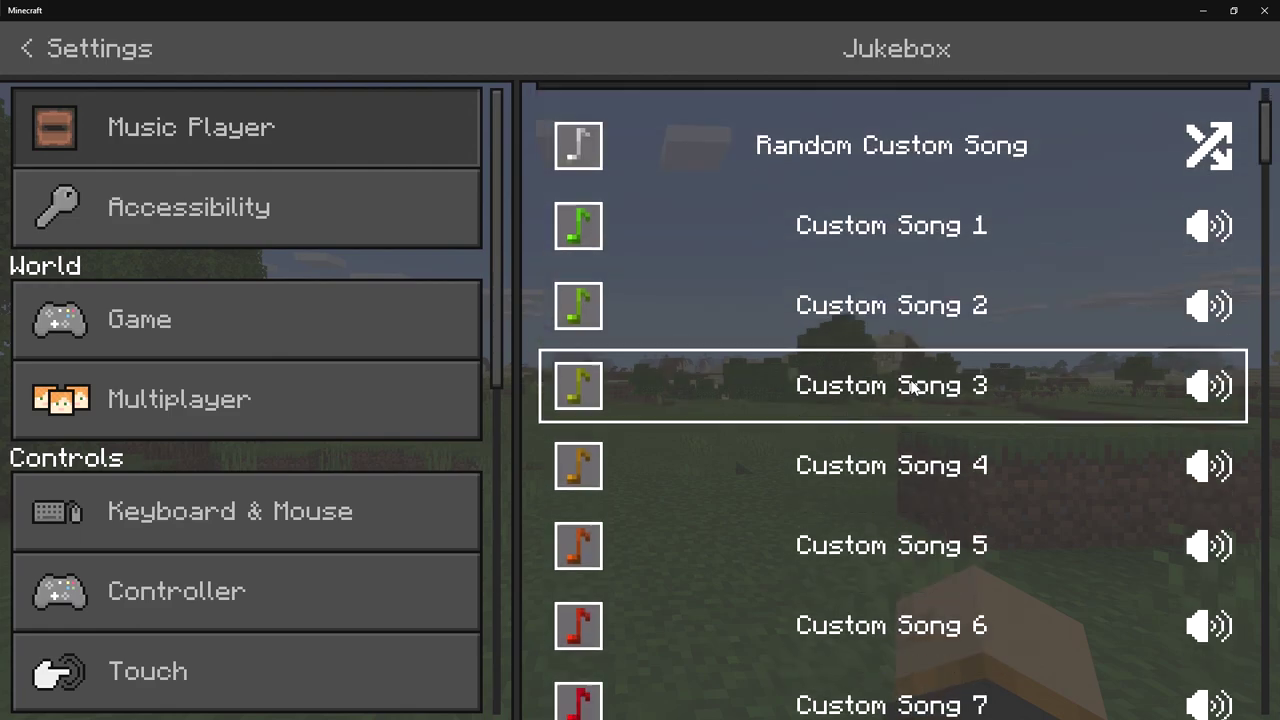
{"action": "scroll", "coordinate": [911, 387], "scroll_direction": "up", "scroll_amount": 3}
{"action": "scroll", "coordinate": [918, 380], "scroll_direction": "down", "scroll_amount": 6}
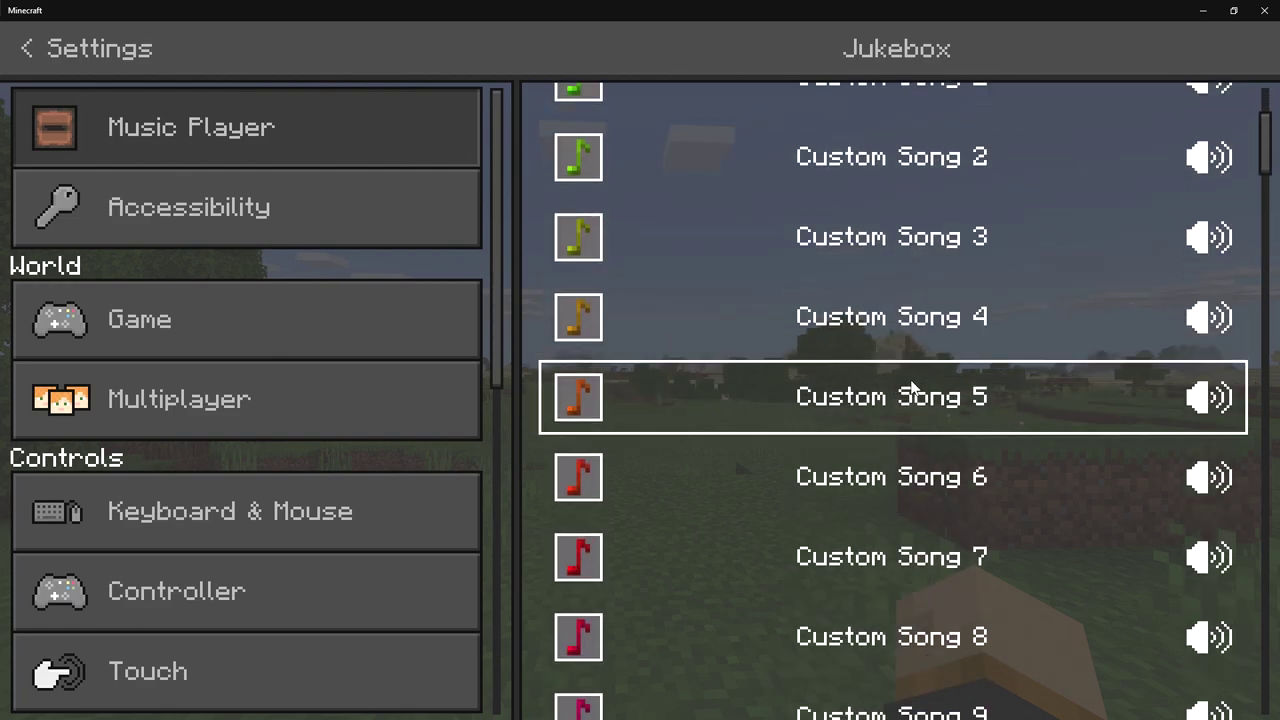
{"action": "scroll", "coordinate": [977, 372], "scroll_direction": "down", "scroll_amount": 8}
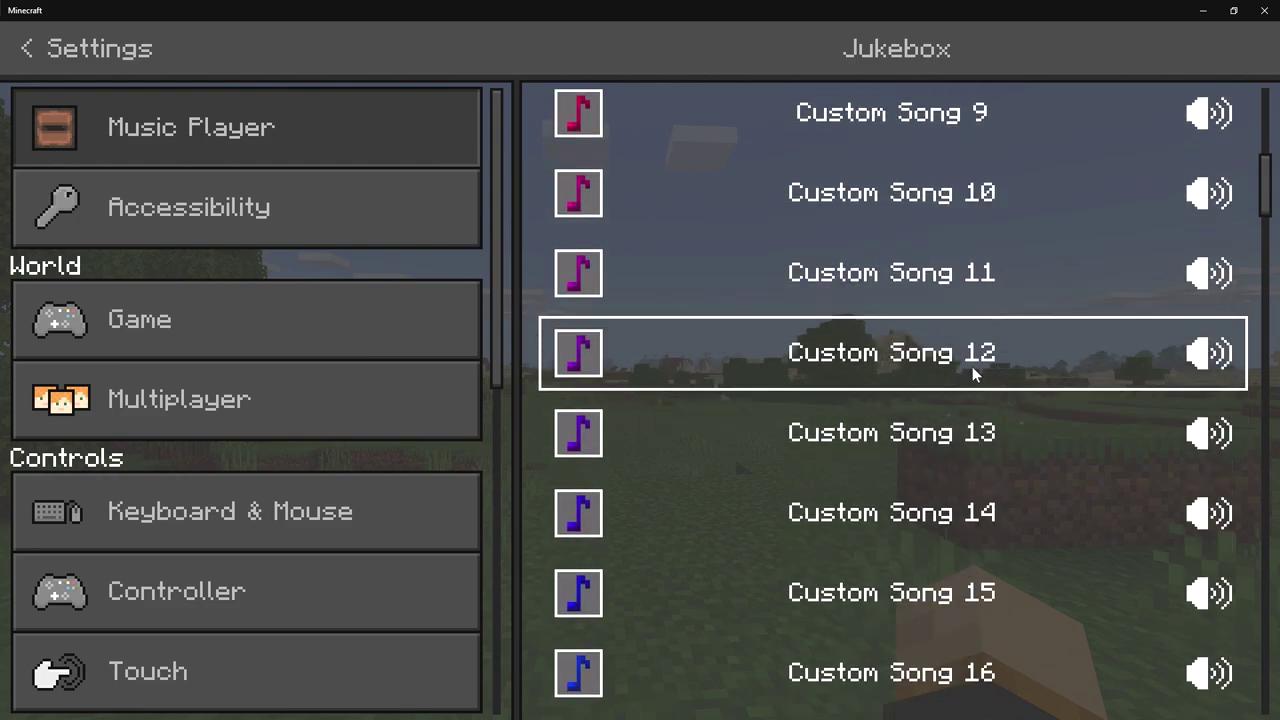
{"action": "scroll", "coordinate": [974, 371], "scroll_direction": "down", "scroll_amount": 6}
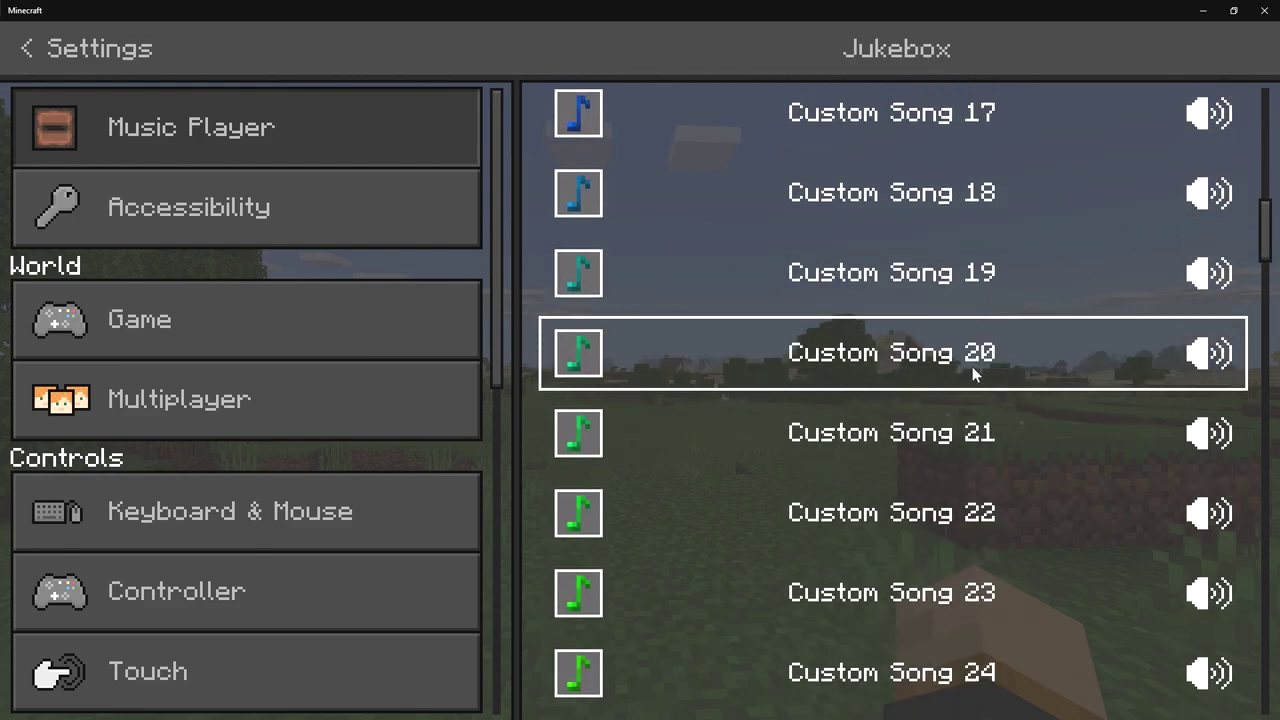
{"action": "scroll", "coordinate": [972, 370], "scroll_direction": "up", "scroll_amount": 8}
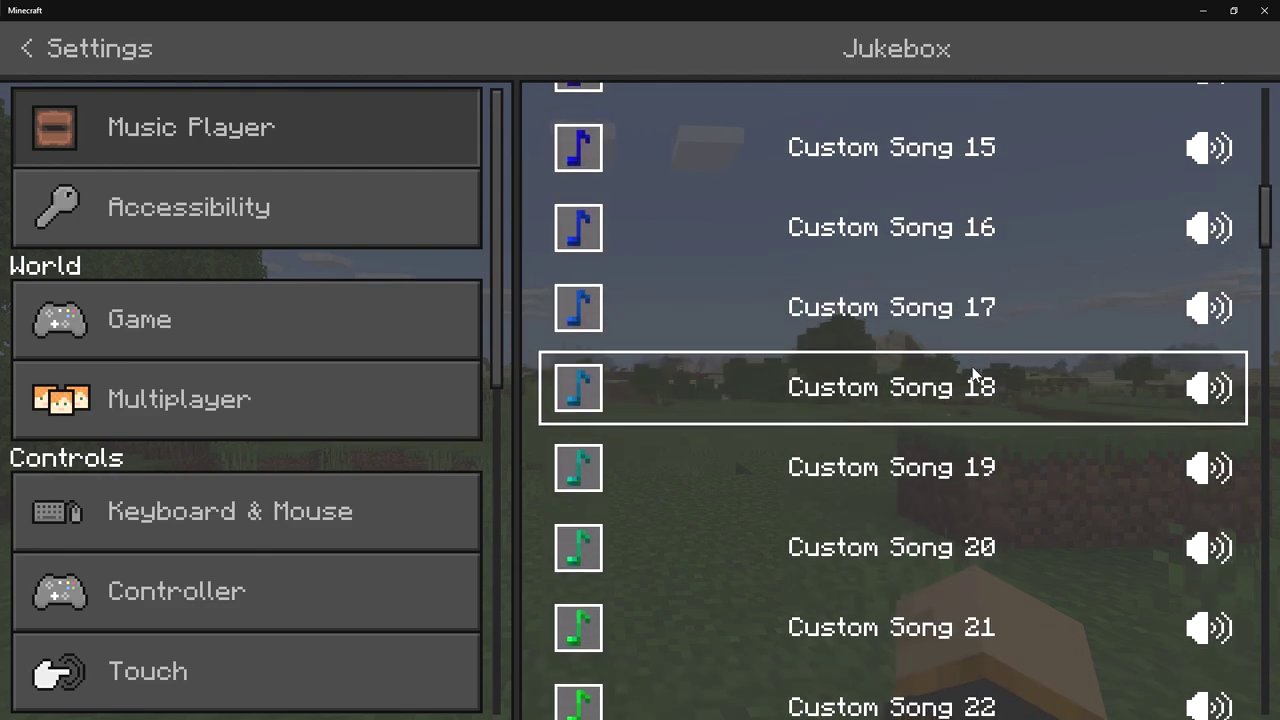
{"action": "scroll", "coordinate": [972, 370], "scroll_direction": "up", "scroll_amount": 7}
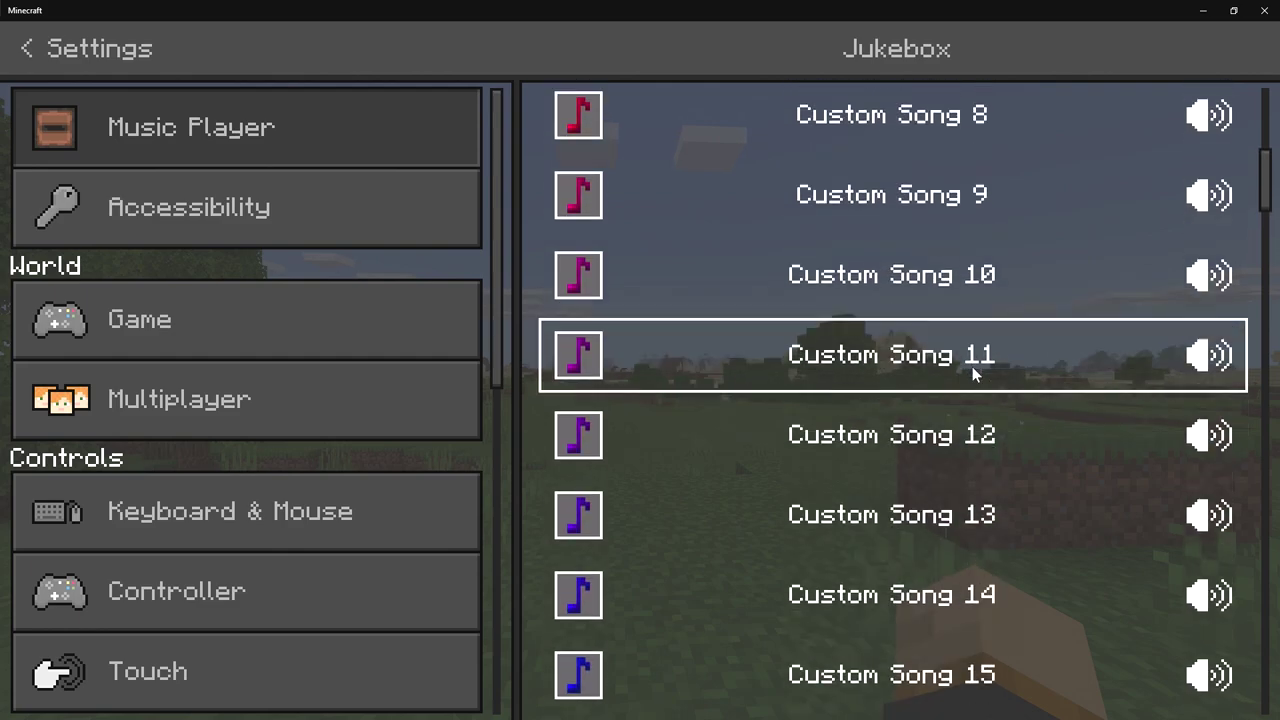
{"action": "scroll", "coordinate": [974, 372], "scroll_direction": "up", "scroll_amount": 5}
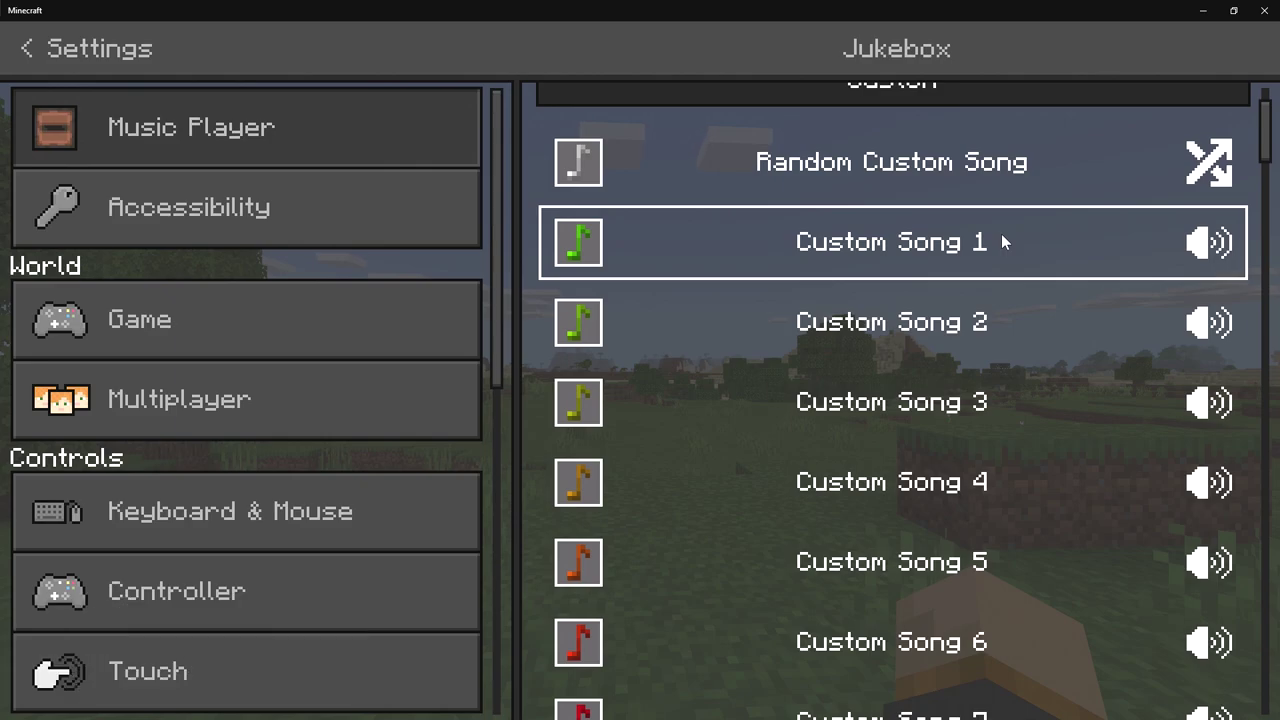
Resume the world, run /stopsound @a in chat, then pause again.
{"action": "left_click", "coordinate": [48, 50]}
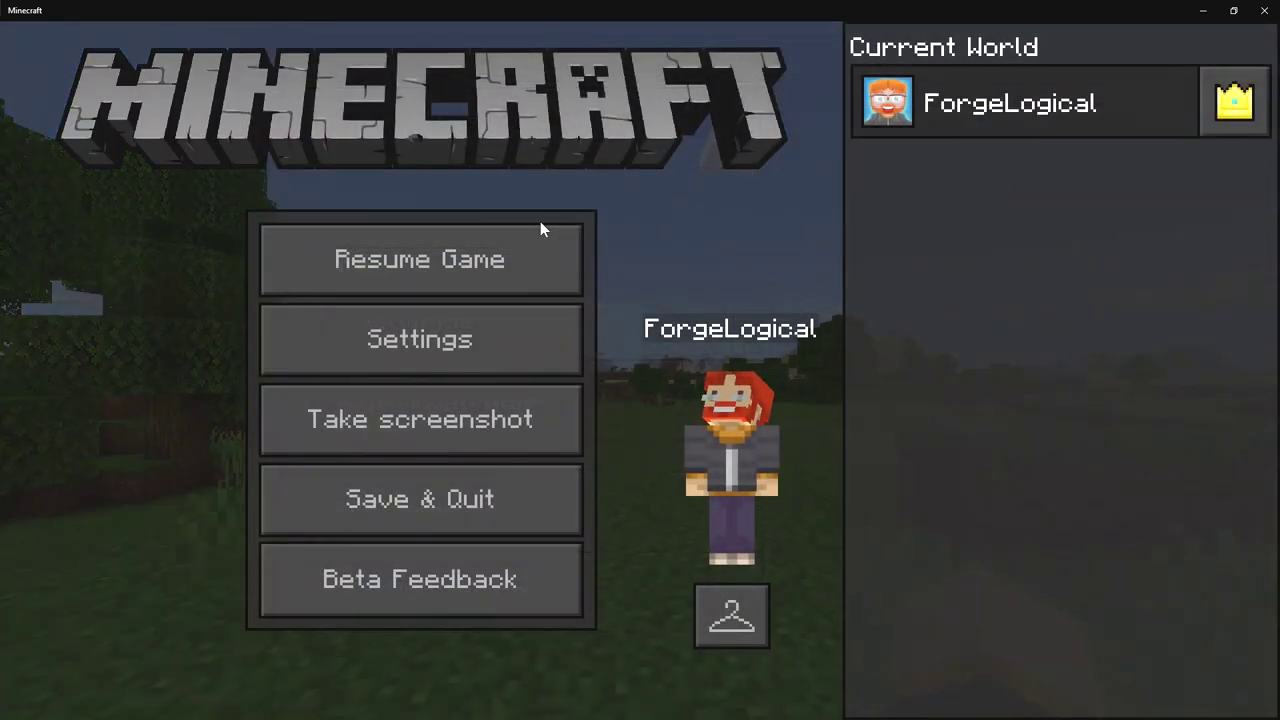
{"action": "key", "text": "Escape"}
{"action": "key", "text": "w"}
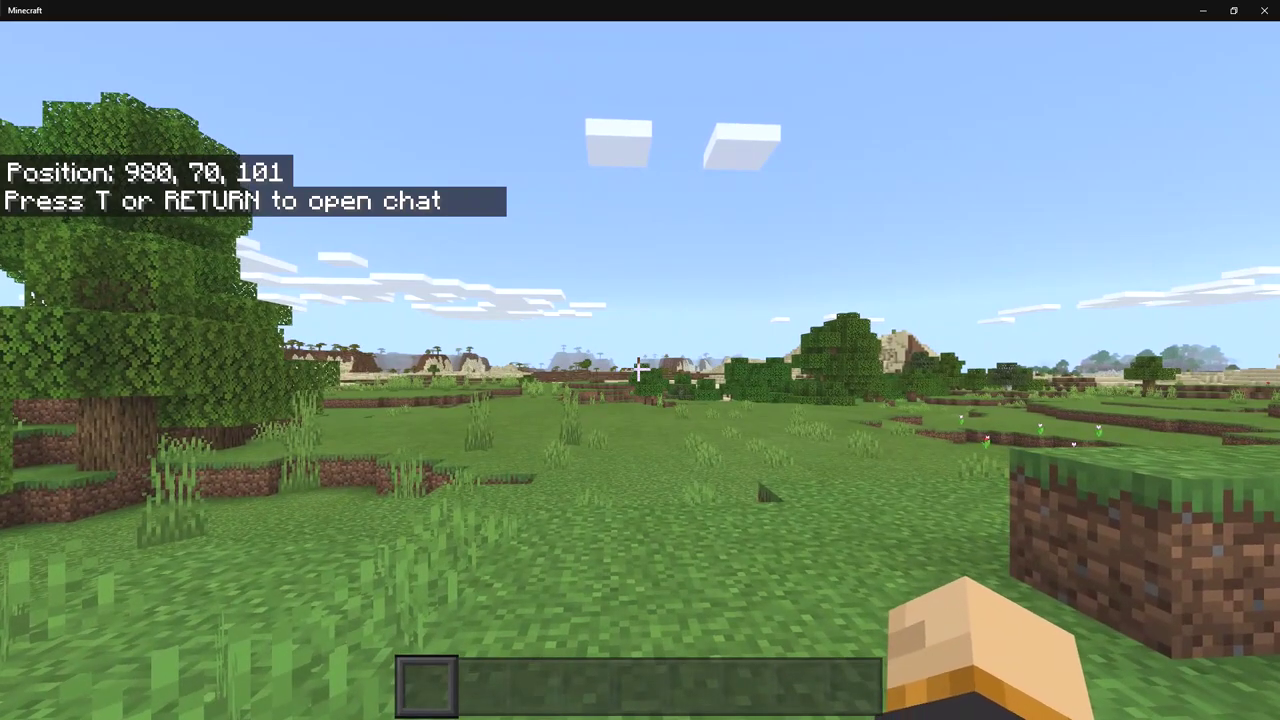
{"action": "key", "text": "slash"}
{"action": "type", "text": "stopsound @a"}
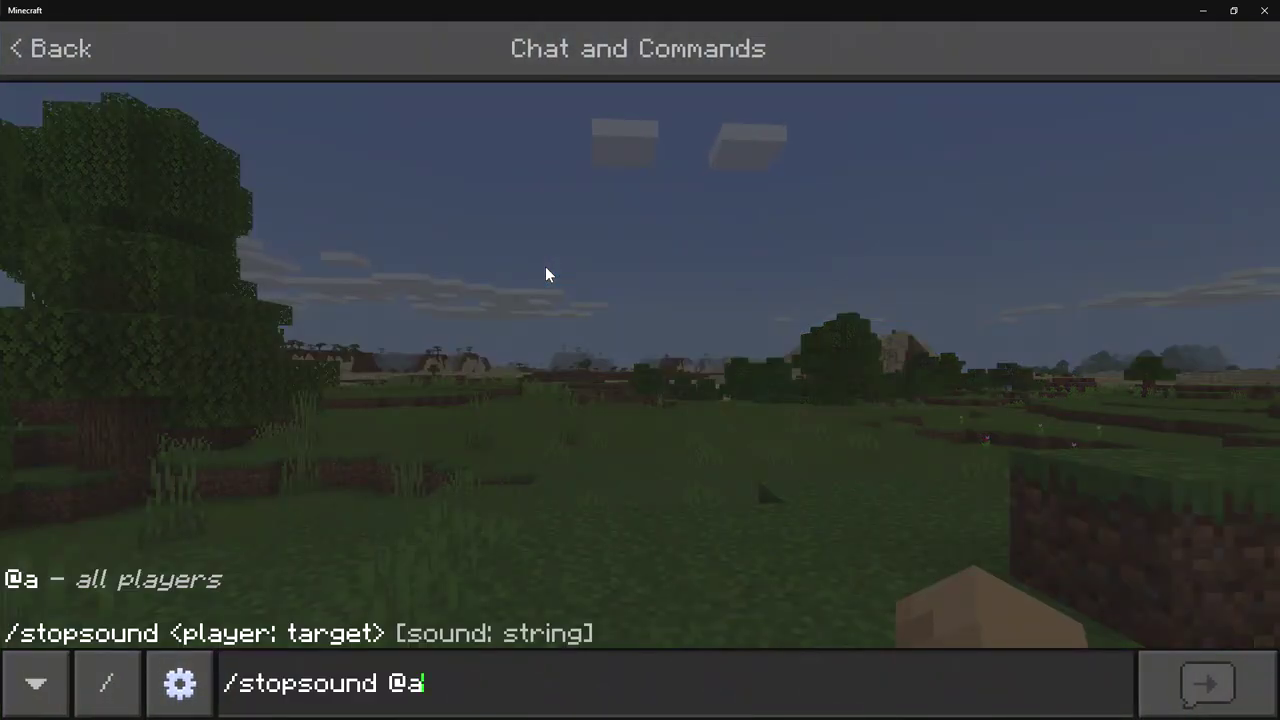
{"action": "key", "text": "Return"}
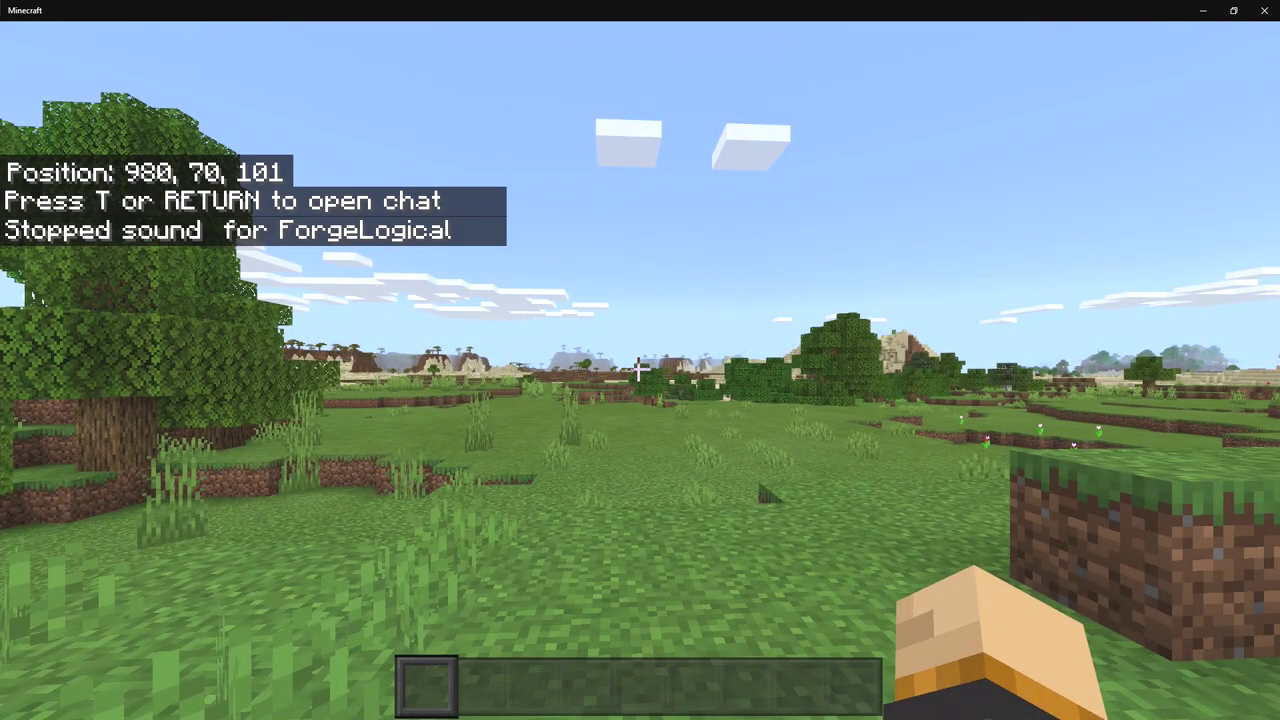
{"action": "key", "text": "Escape"}
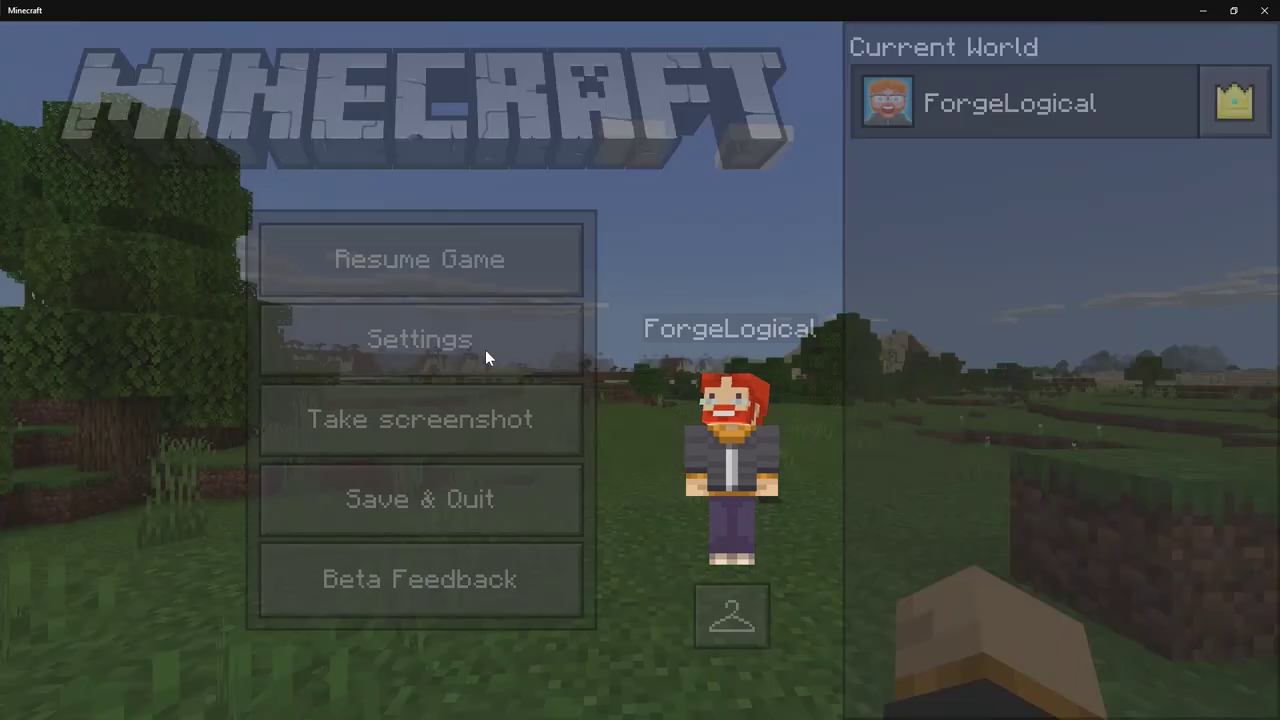
Enable Show Custom Songs in the Jukebox, play Custom Song 3, and back out to Audio Settings.
{"action": "left_click", "coordinate": [485, 350]}
{"action": "left_click", "coordinate": [432, 108]}
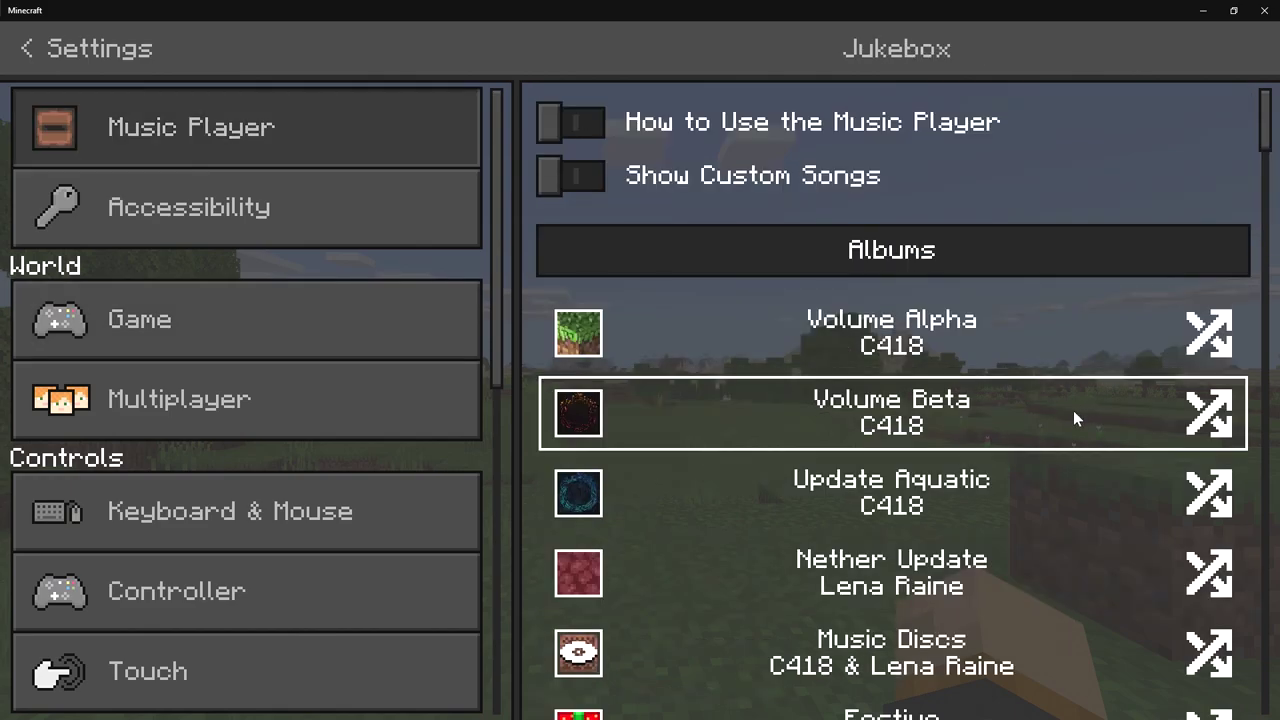
{"action": "left_click", "coordinate": [570, 175]}
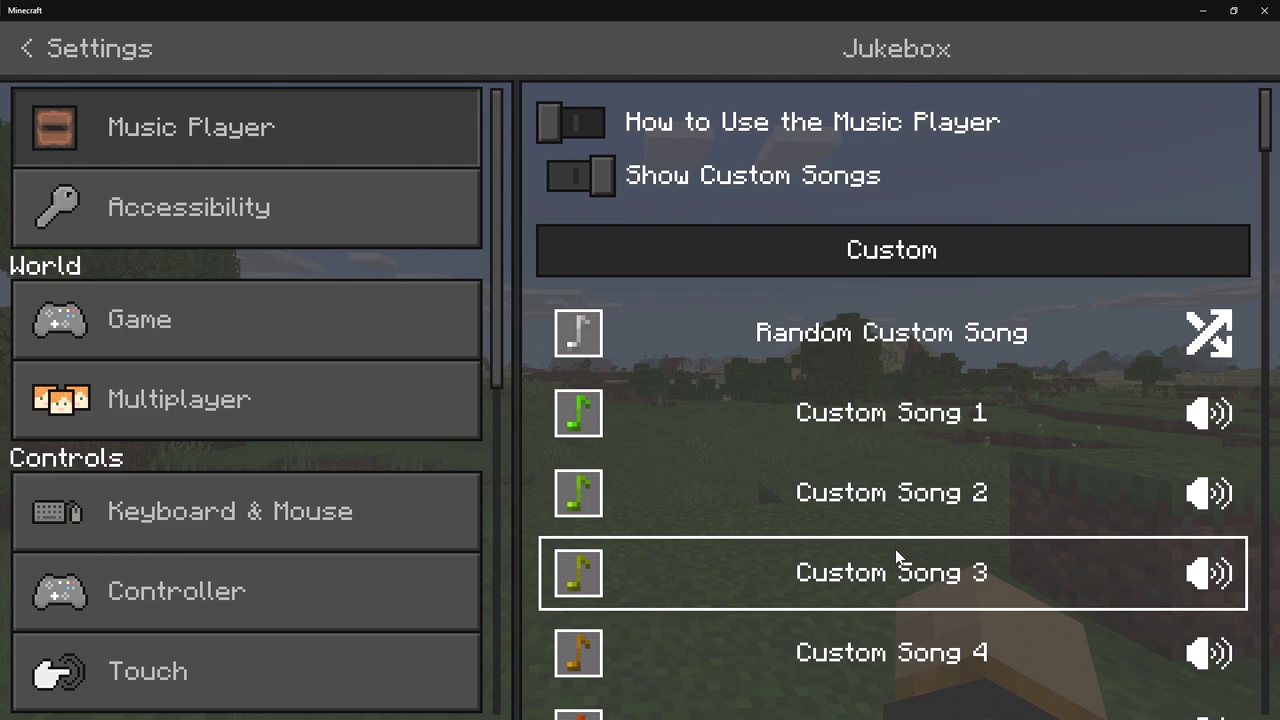
{"action": "scroll", "coordinate": [895, 549], "scroll_direction": "down", "scroll_amount": 3}
{"action": "left_click", "coordinate": [905, 427]}
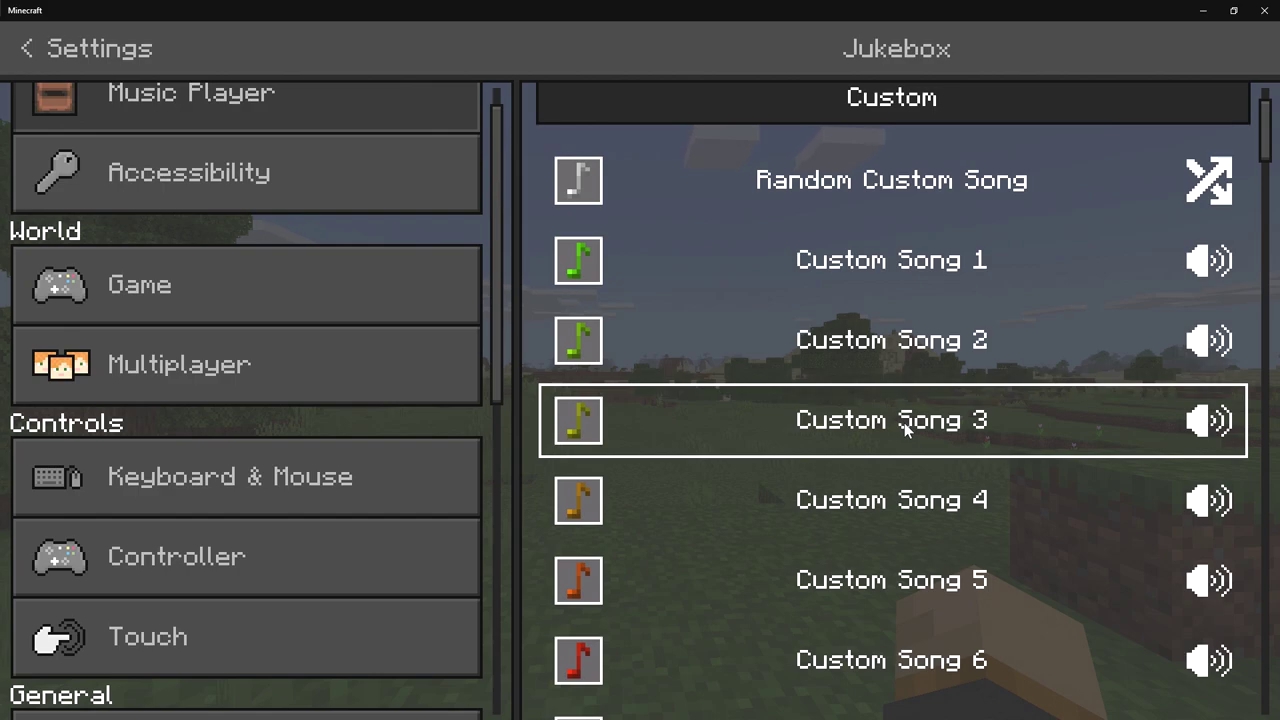
{"action": "scroll", "coordinate": [905, 427], "scroll_direction": "up", "scroll_amount": 3}
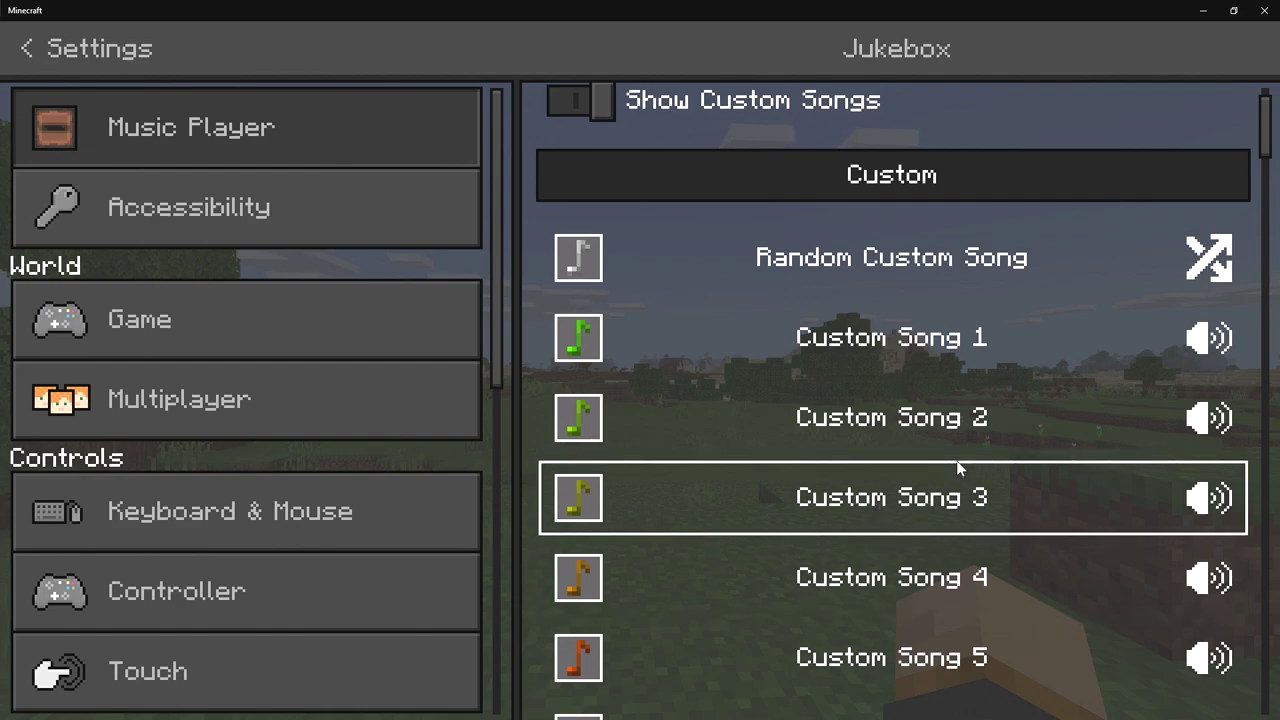
{"action": "key", "text": "Escape"}
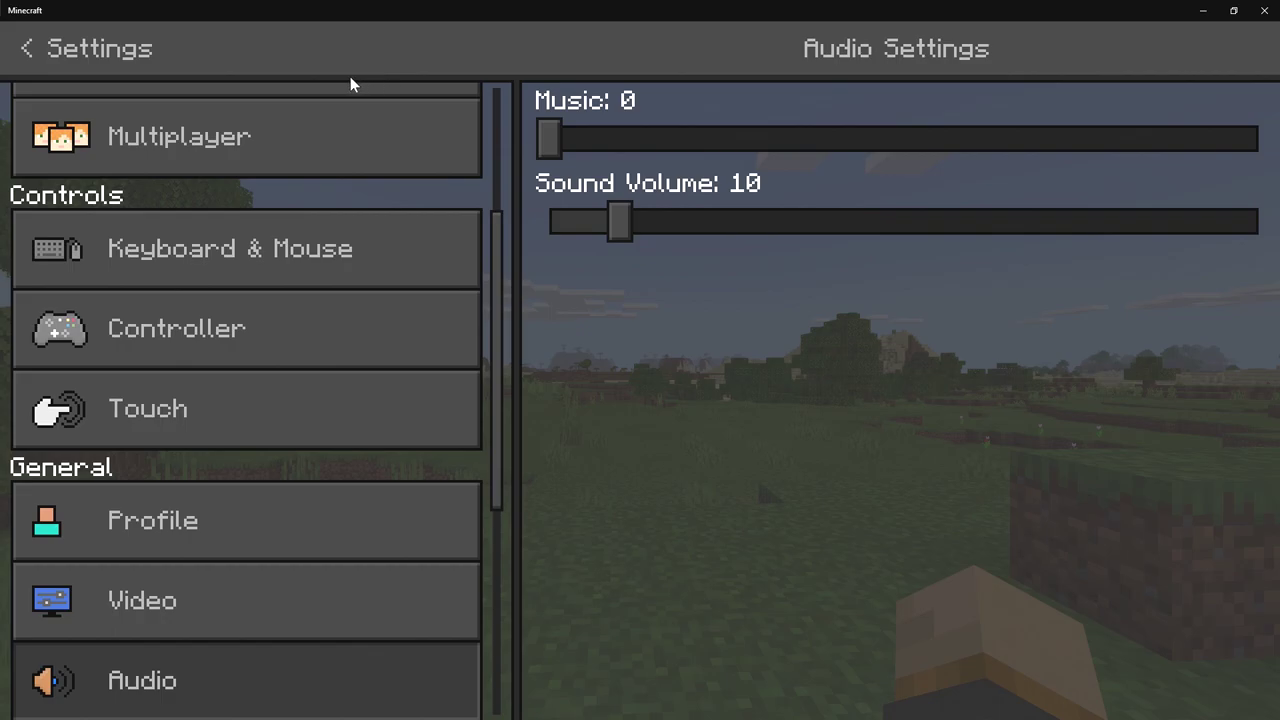
Resume the game and walk forward across the plains through the tall grass.
{"action": "left_click", "coordinate": [27, 51]}
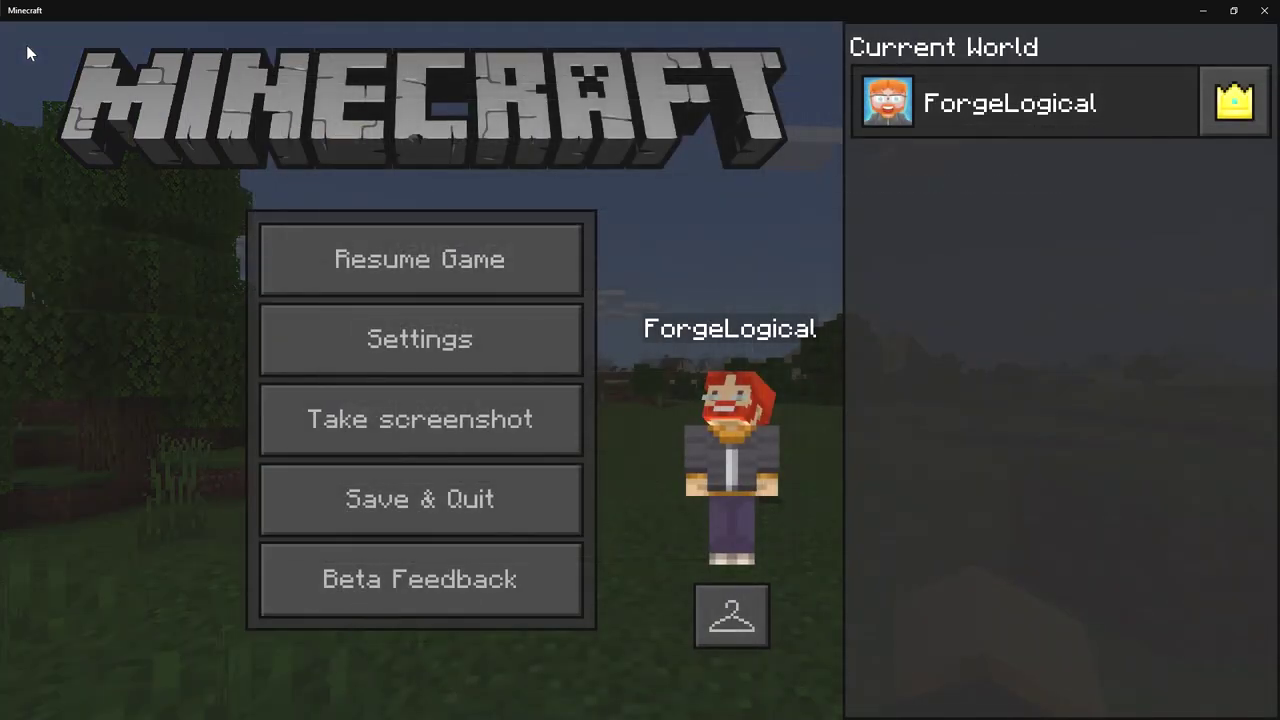
{"action": "left_click", "coordinate": [543, 265]}
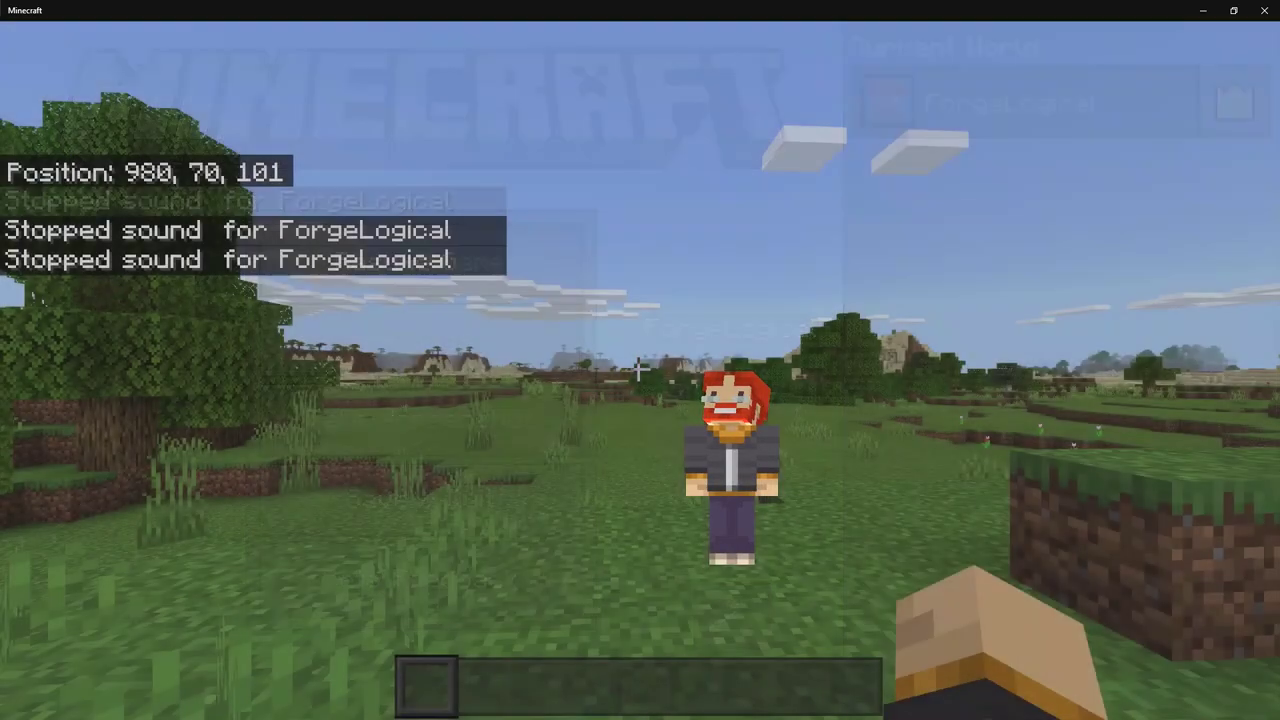
{"action": "key", "text": "w"}
{"action": "key", "text": "w"}
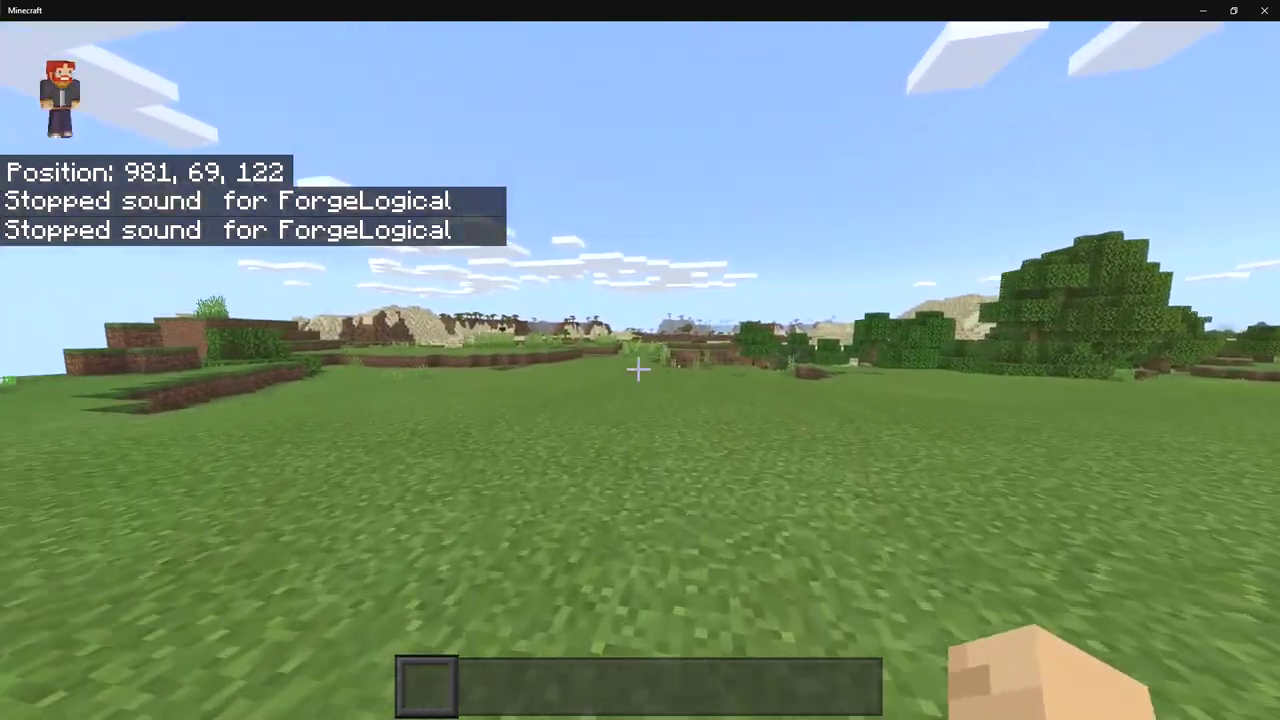
{"action": "key", "text": "w"}
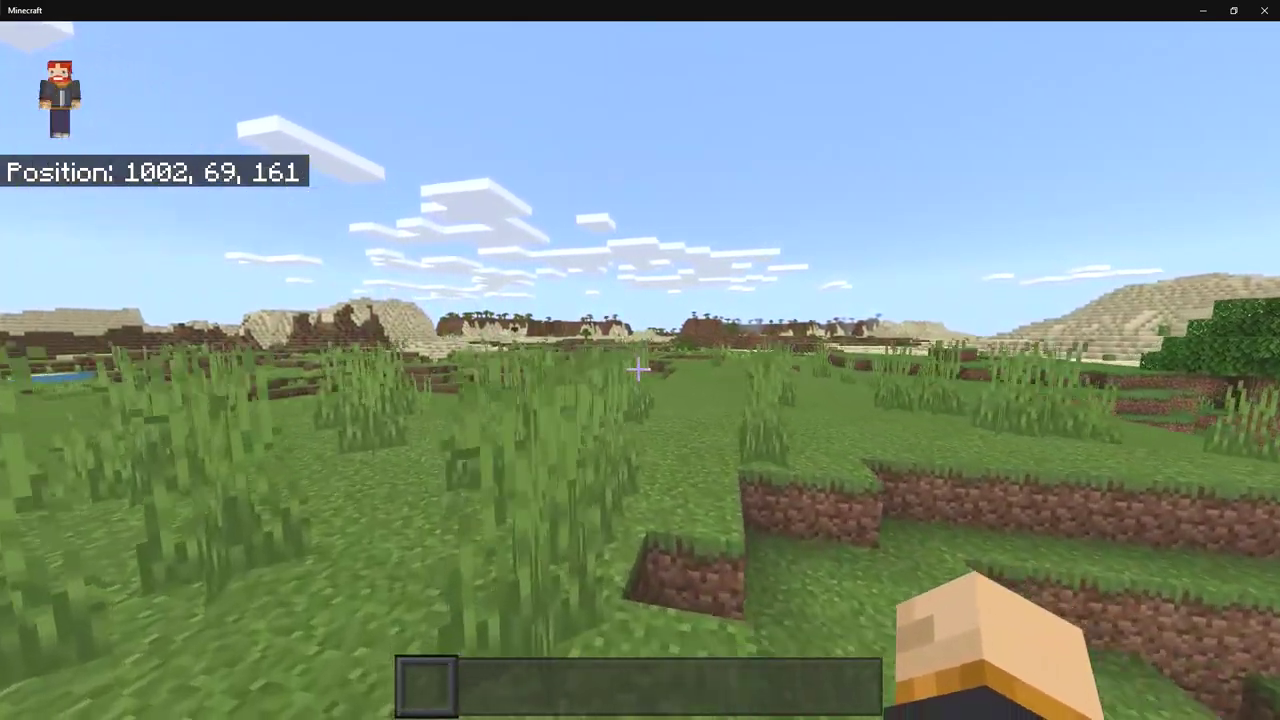
{"action": "key", "text": "w"}
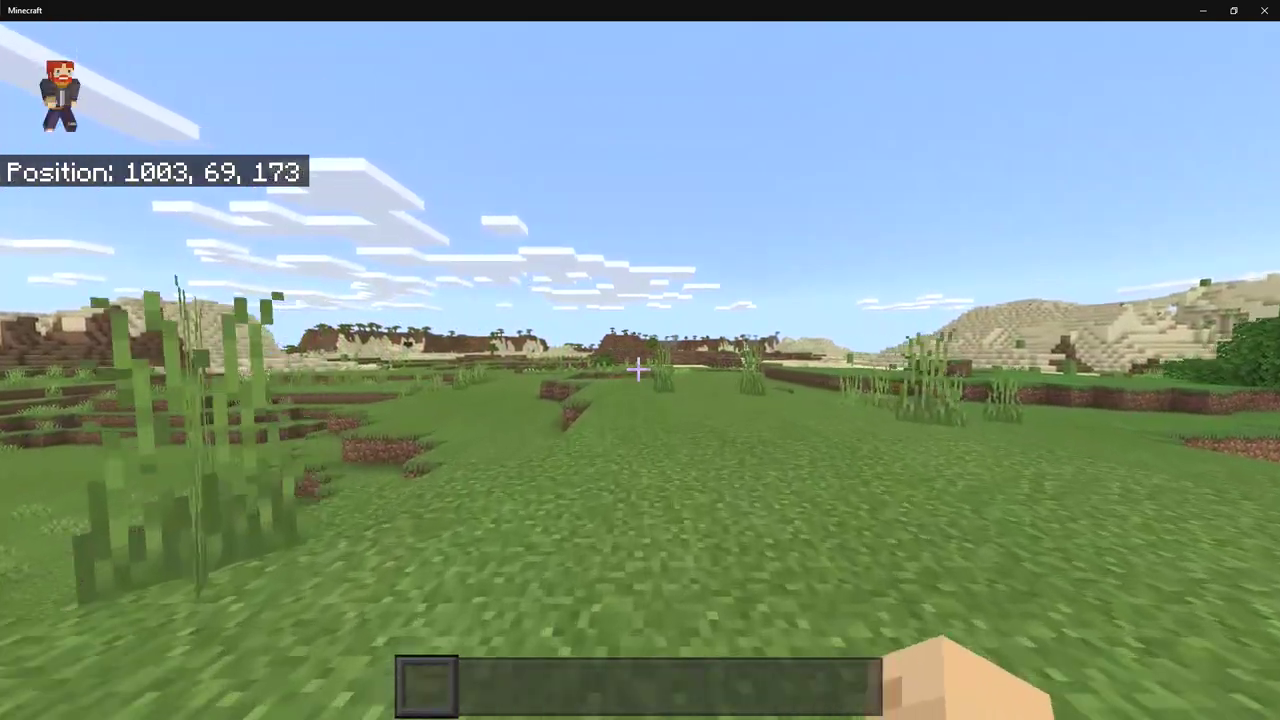
{"action": "key", "text": "w"}
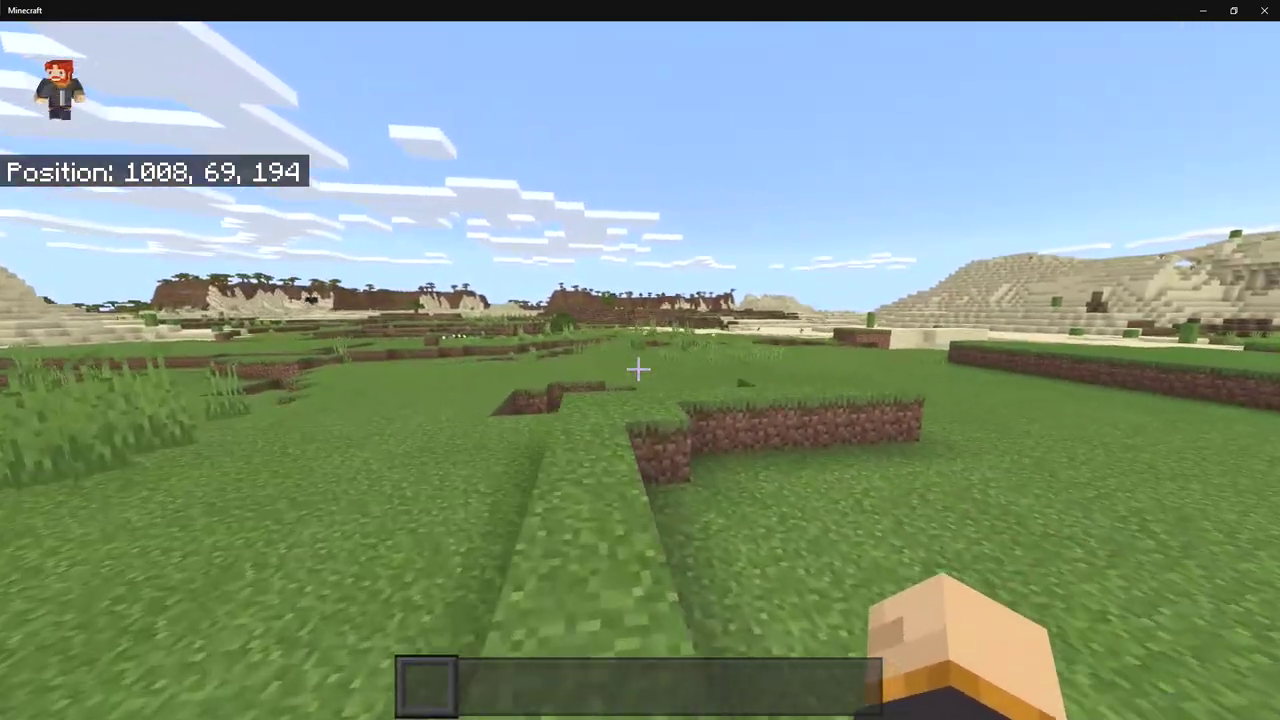
{"action": "key", "text": "w"}
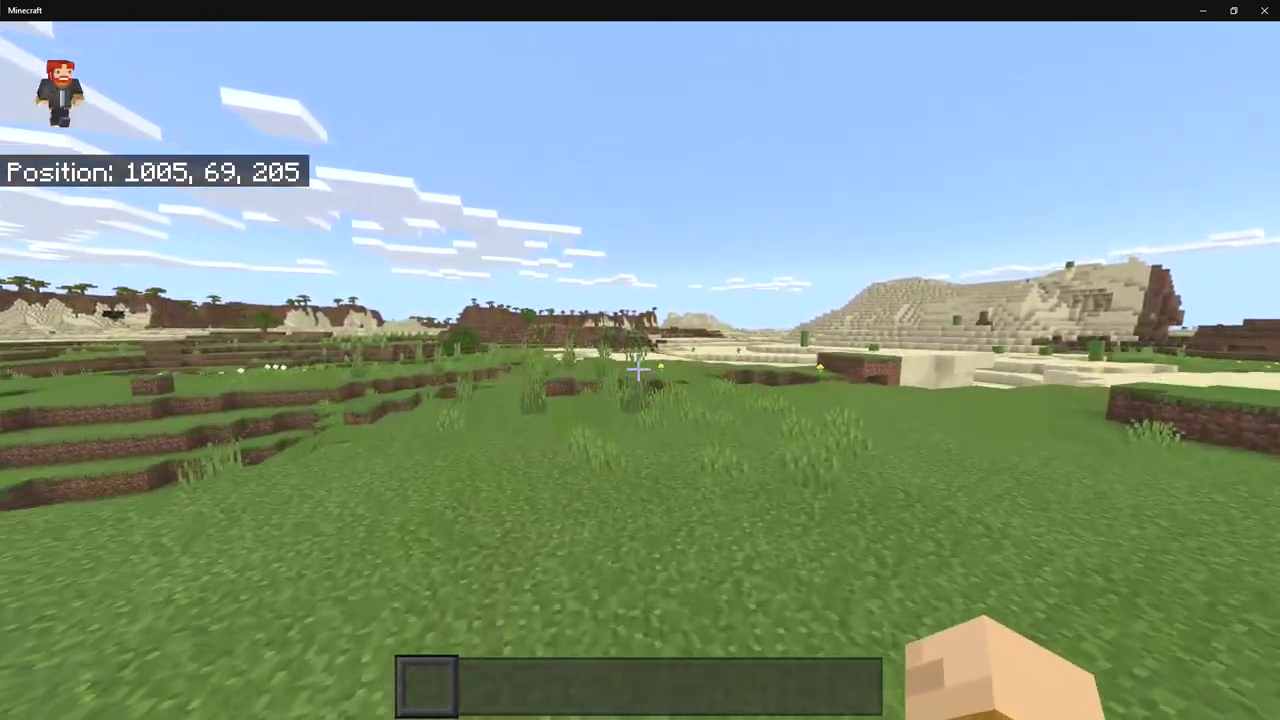
{"action": "key", "text": "w"}
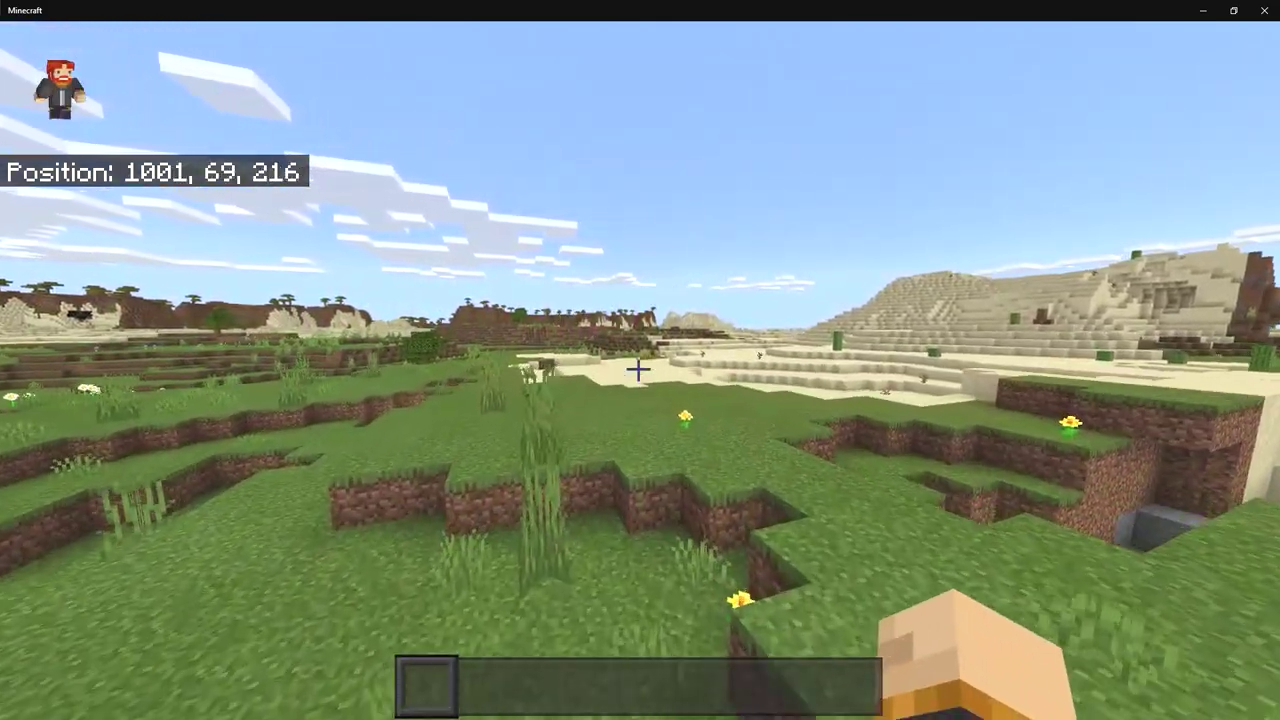
Walk from the grass onto the desert sand toward the desert temple.
{"action": "key", "text": "w"}
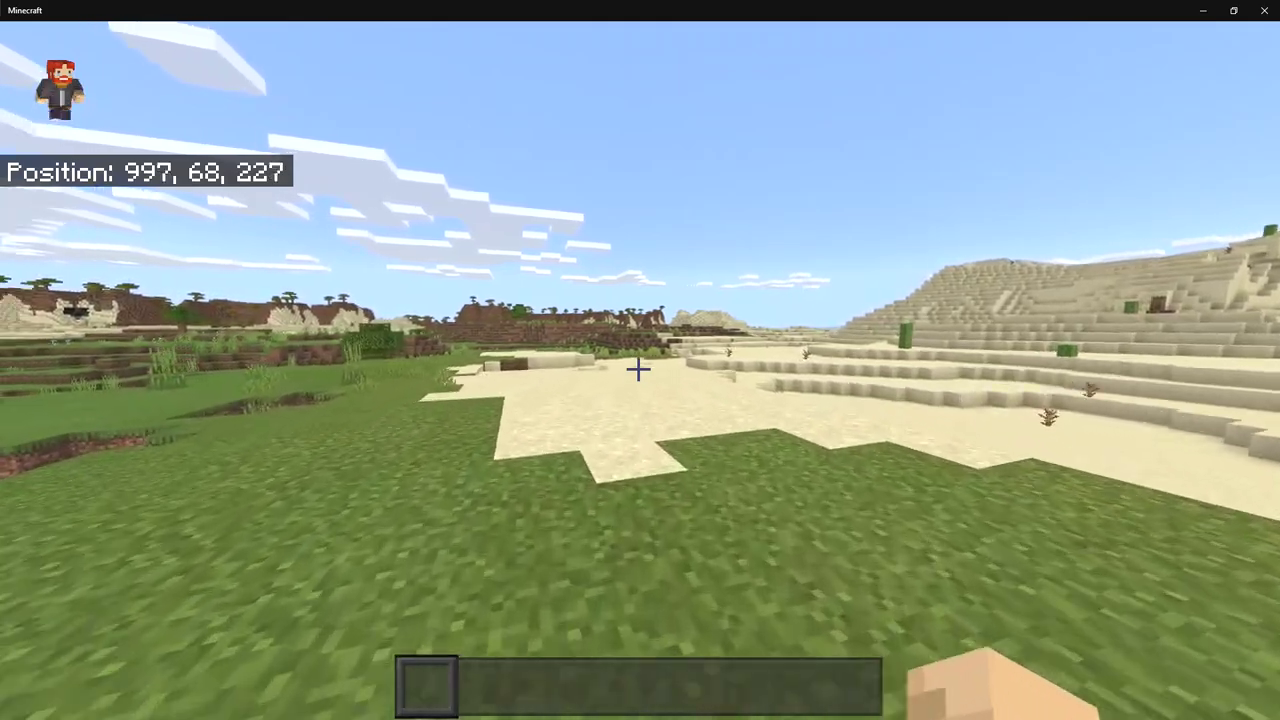
{"action": "key", "text": "w"}
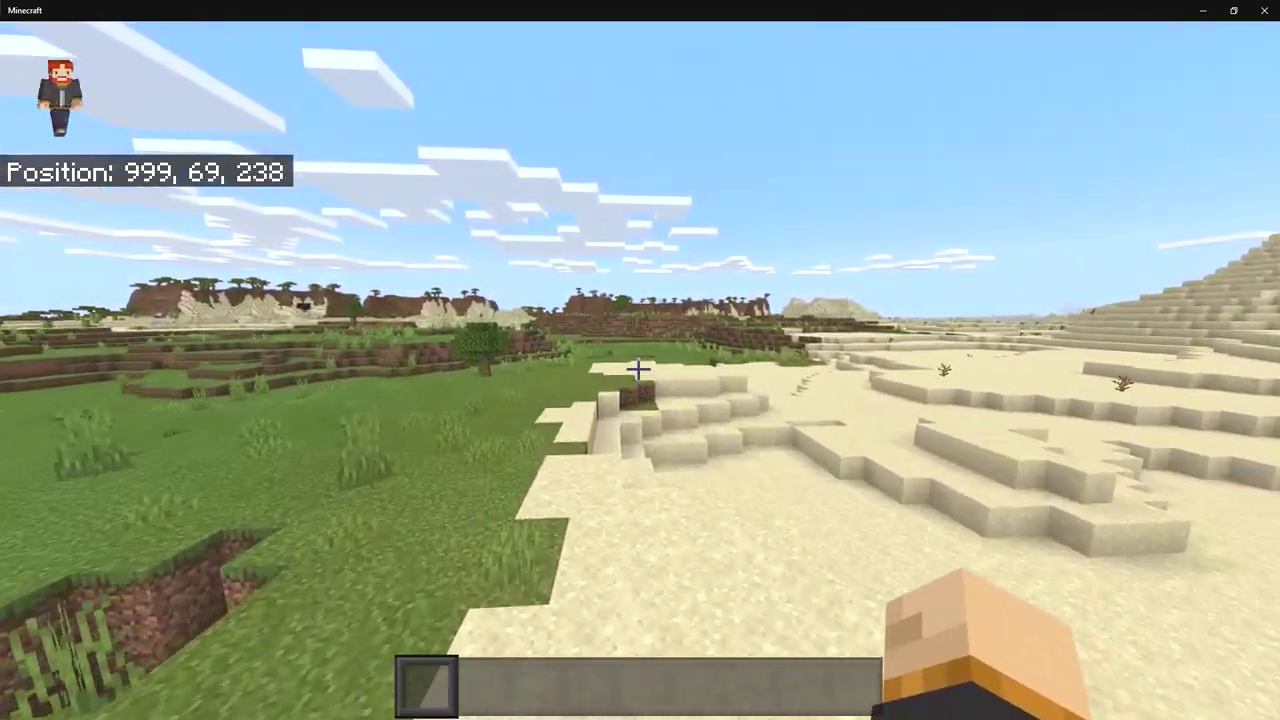
{"action": "key", "text": "w"}
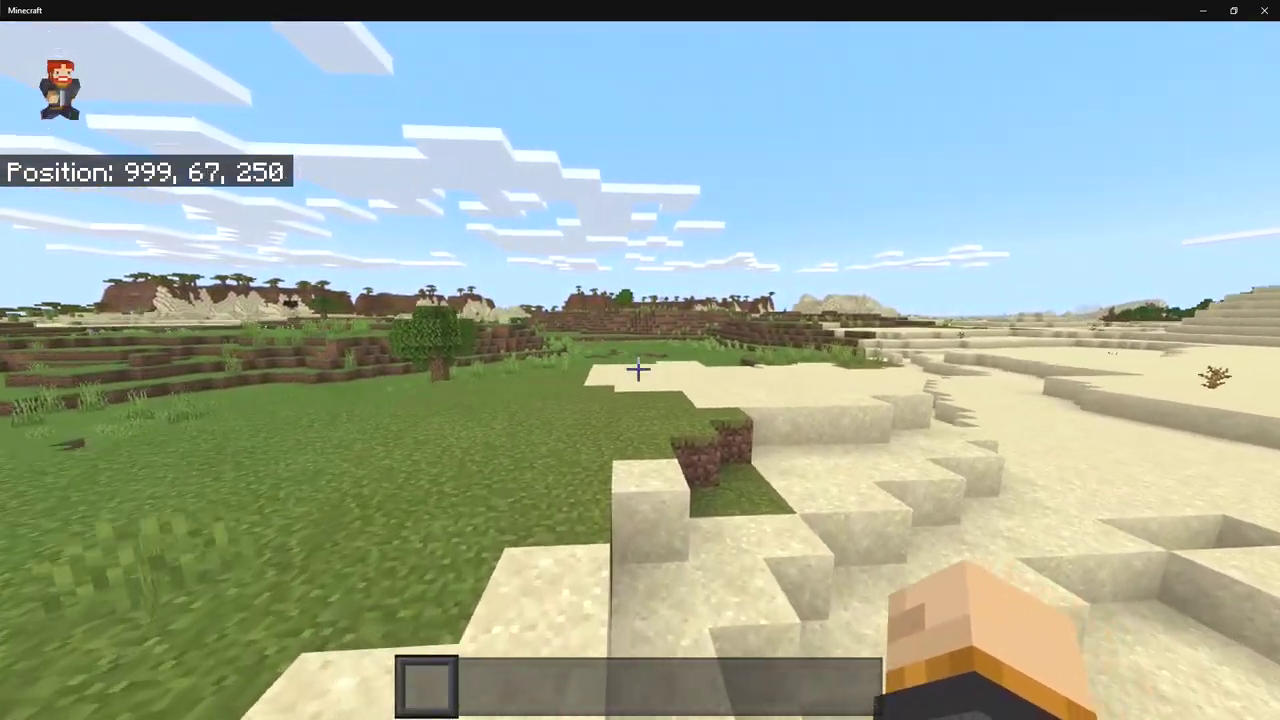
{"action": "key", "text": "w"}
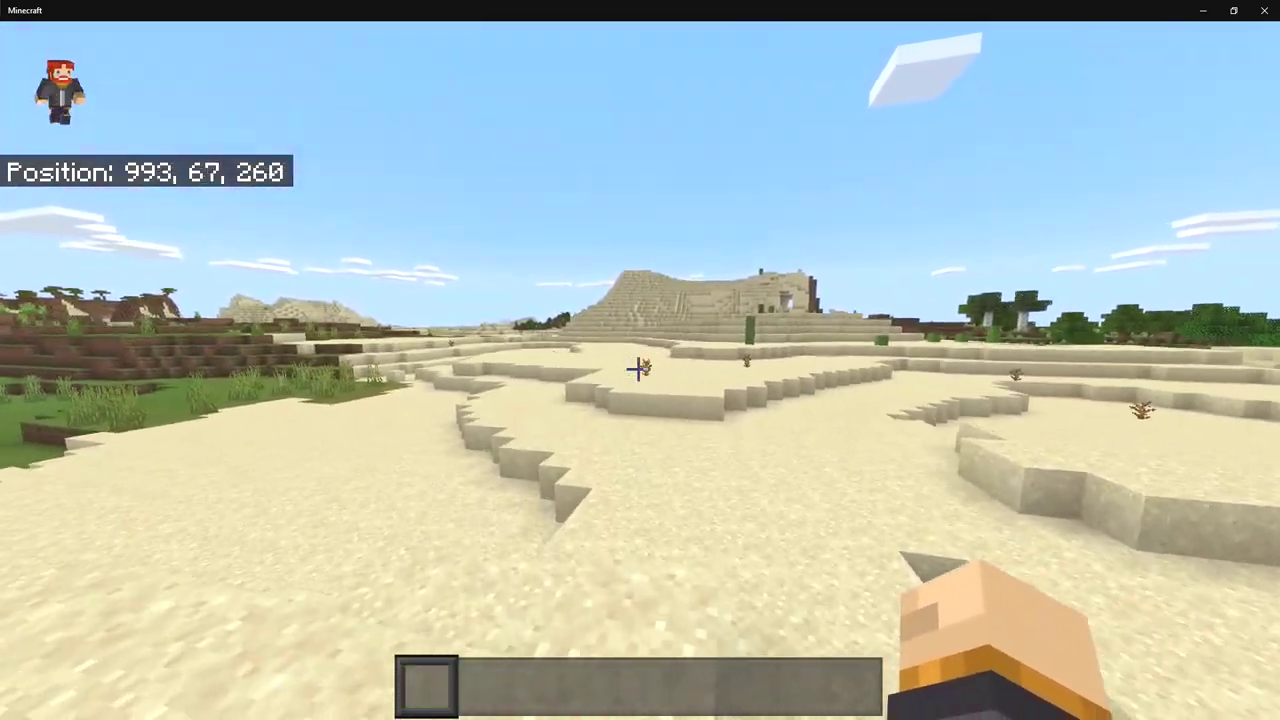
{"action": "key", "text": "w"}
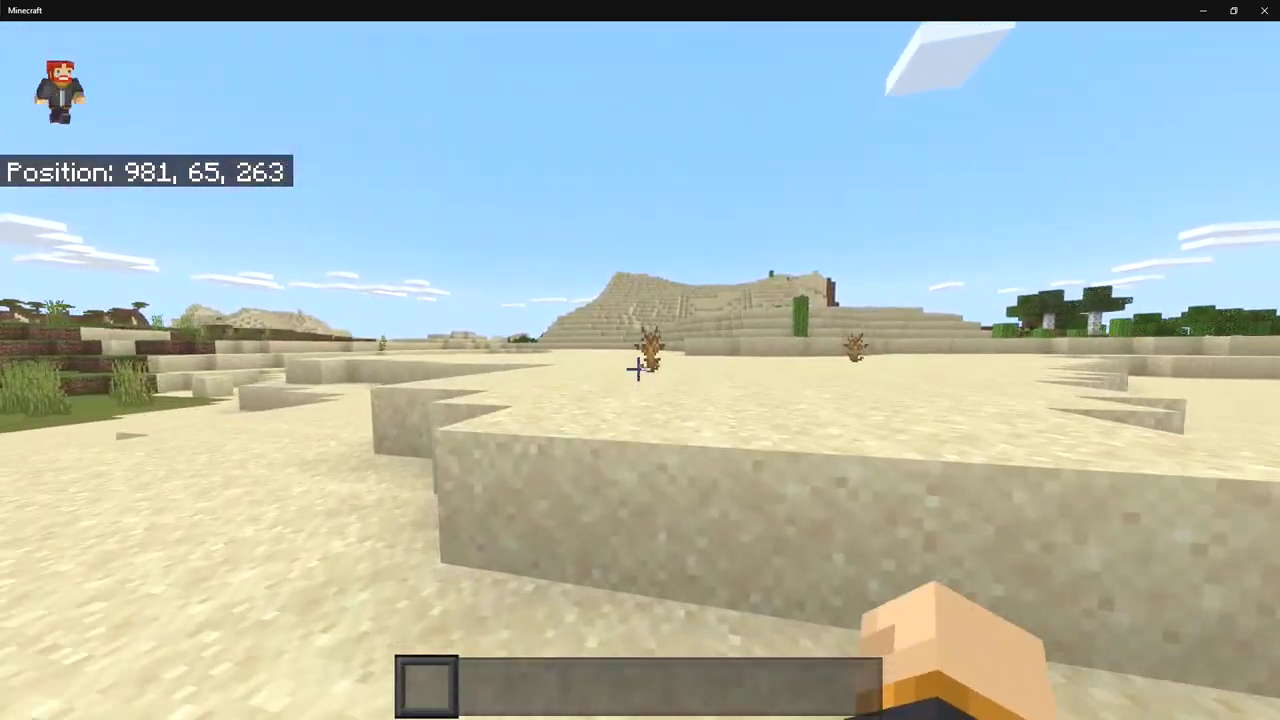
Walk over the high dunes and down onto grassland beside small water pools.
{"action": "key", "text": "w"}
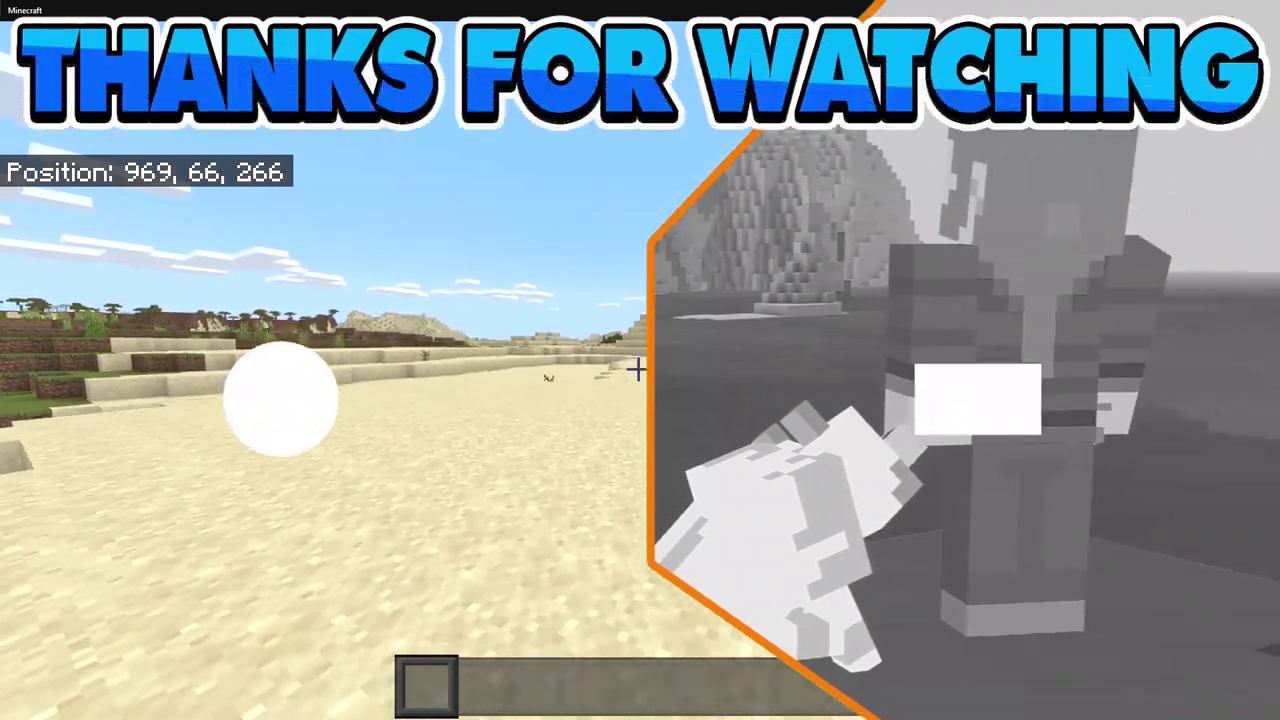
{"action": "key", "text": "w"}
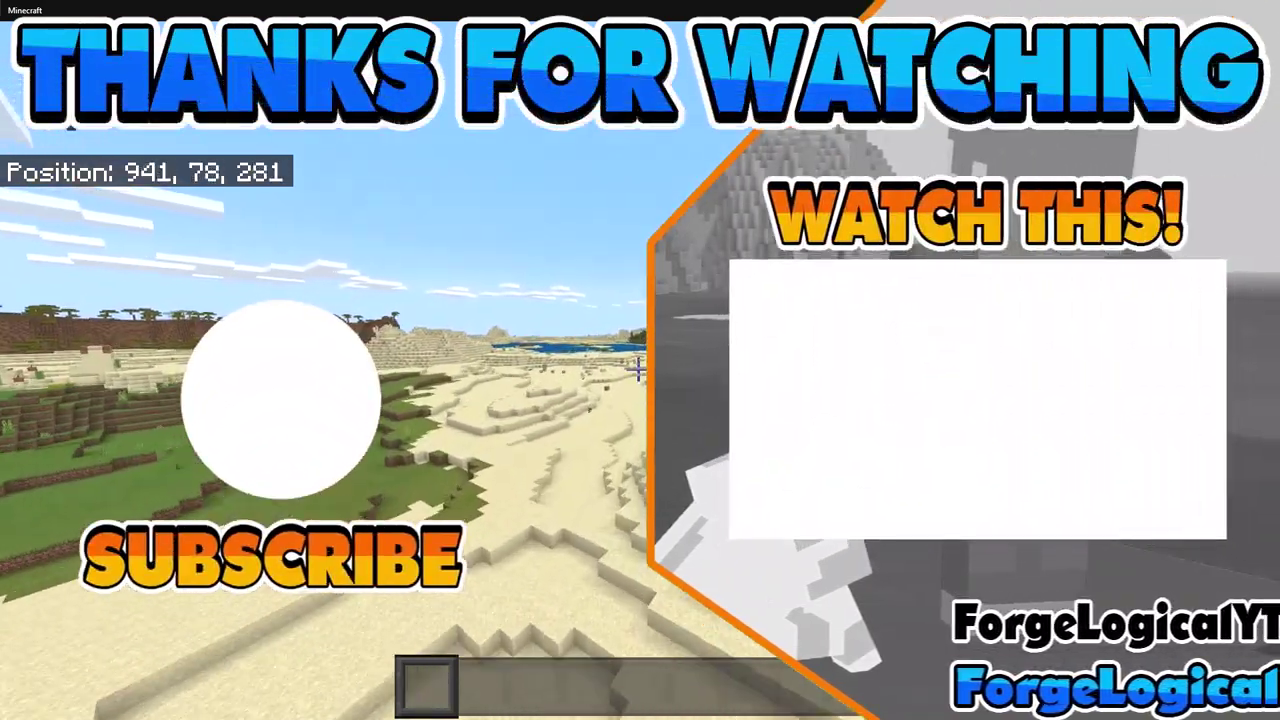
{"action": "key", "text": "w"}
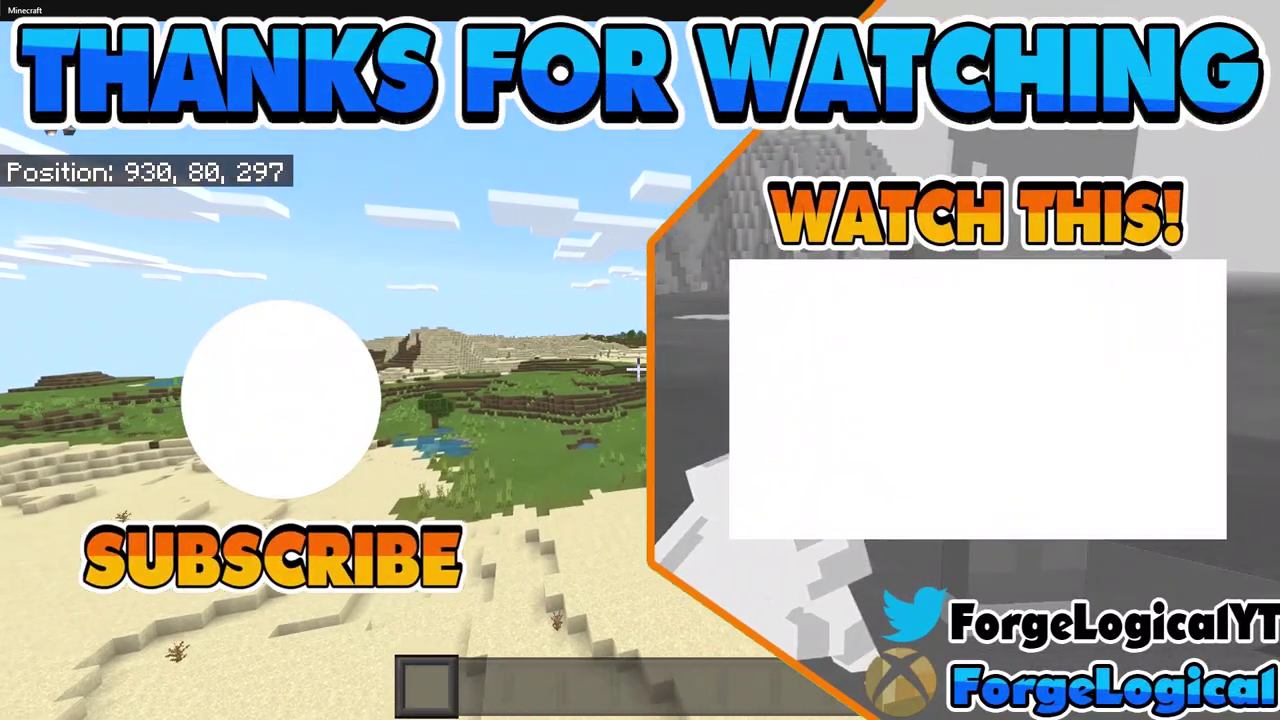
{"action": "key", "text": "w"}
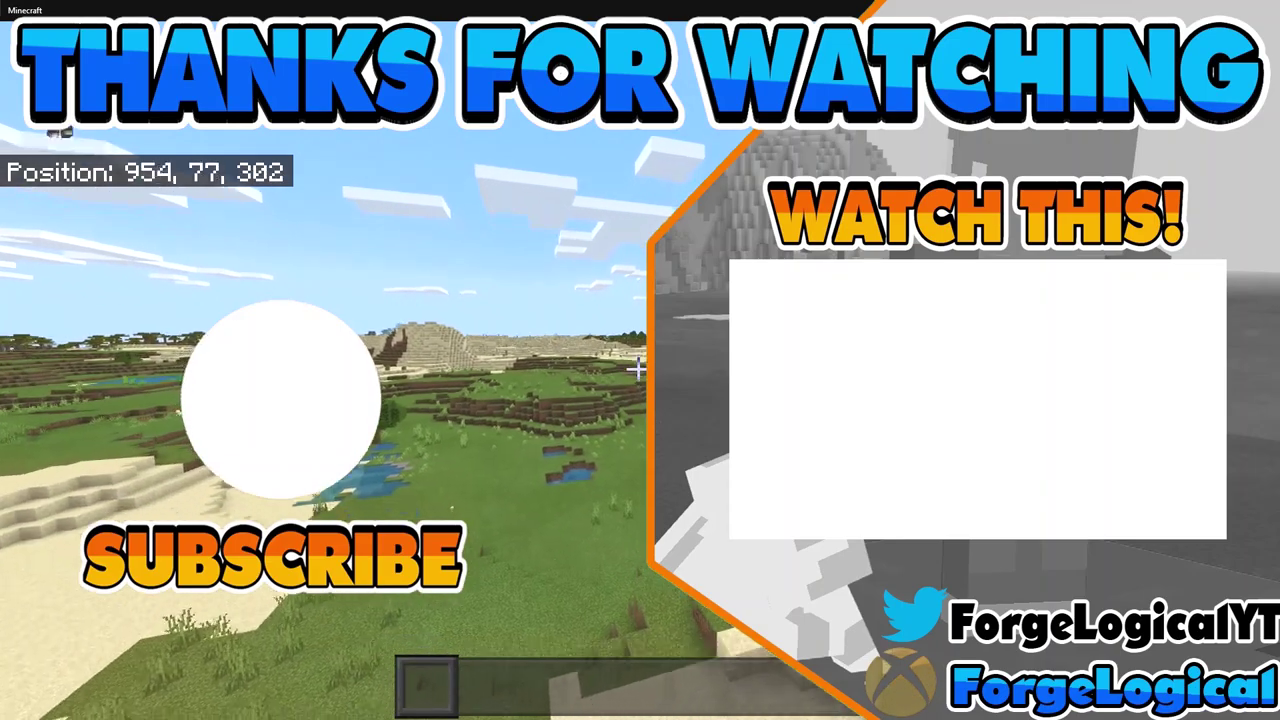
{"action": "key", "text": "w"}
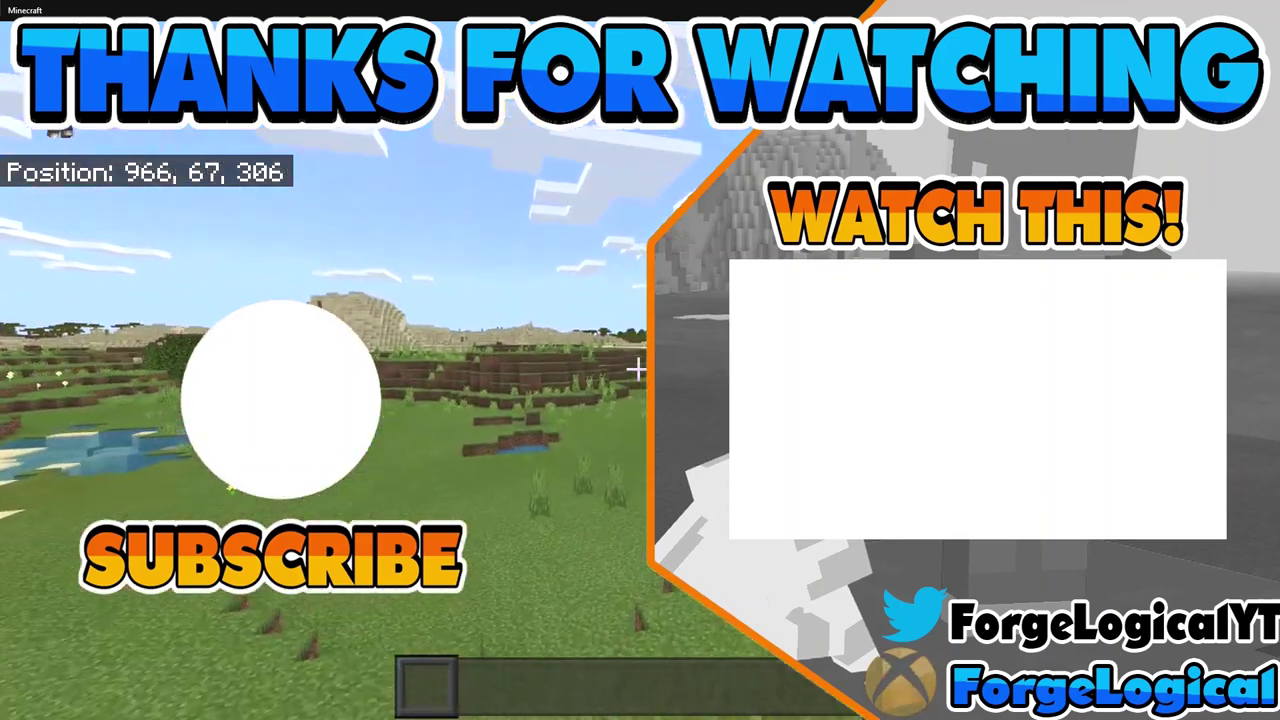